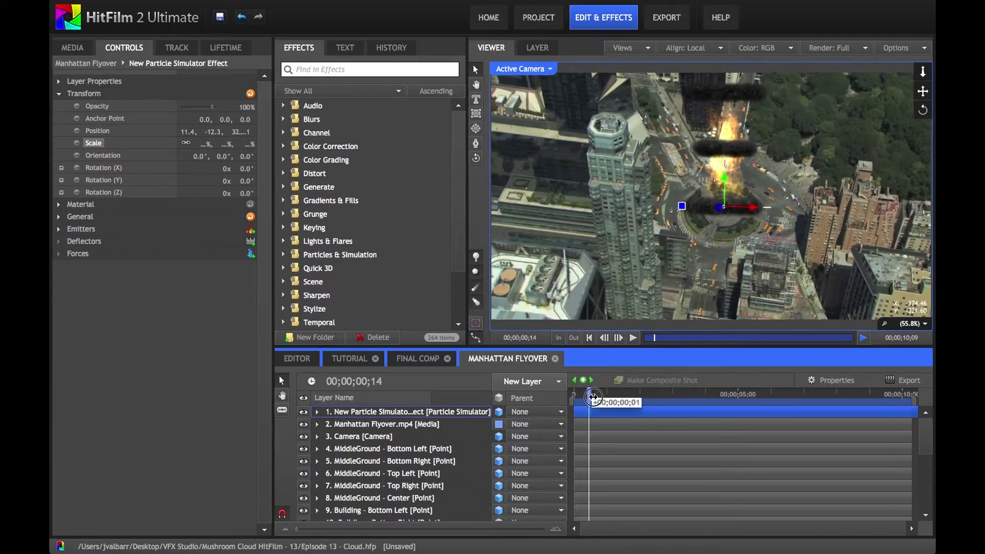
left_click_drag(863, 363, 907, 367)
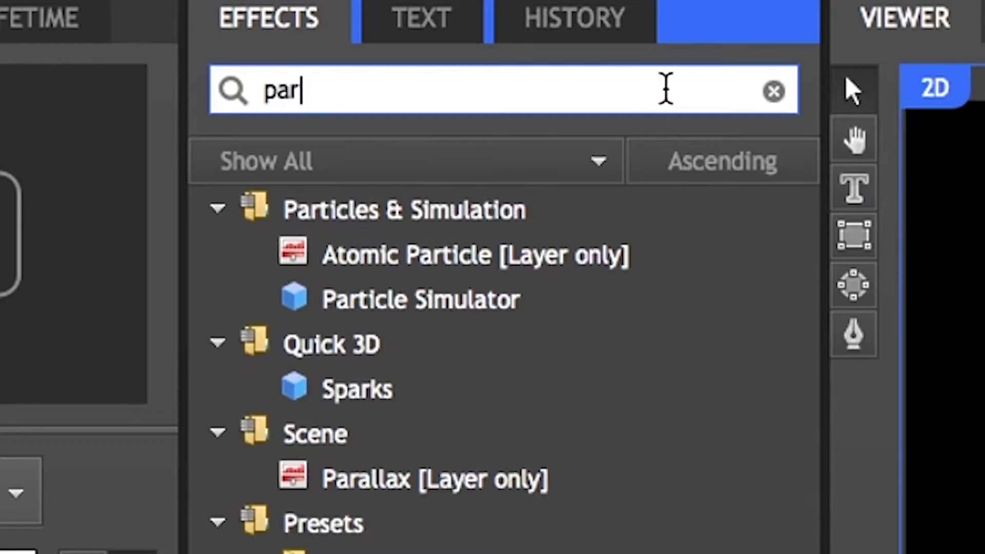
- Search the effects for "parti" and add the Particle Simulator effect to the Tutorial composite shot
type("ti")
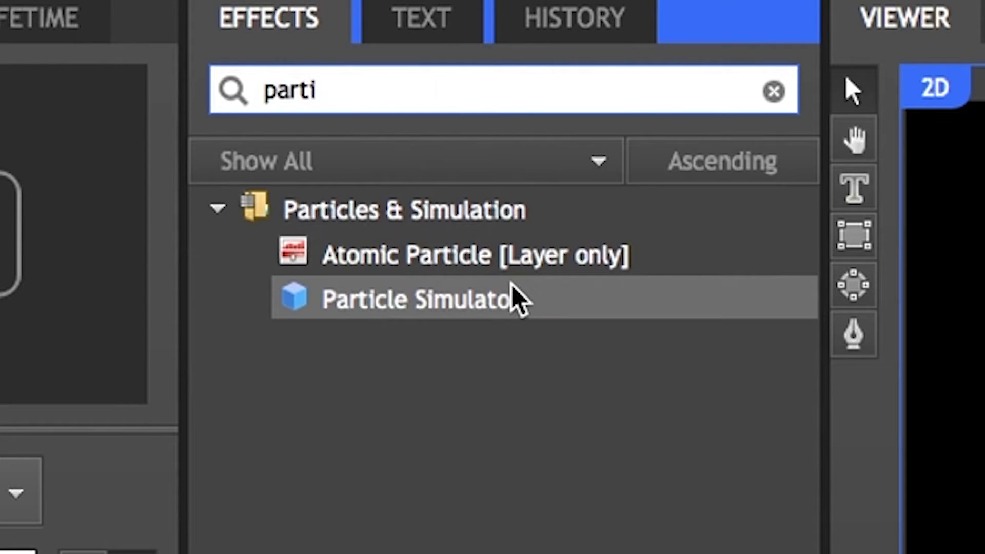
left_click(510, 297)
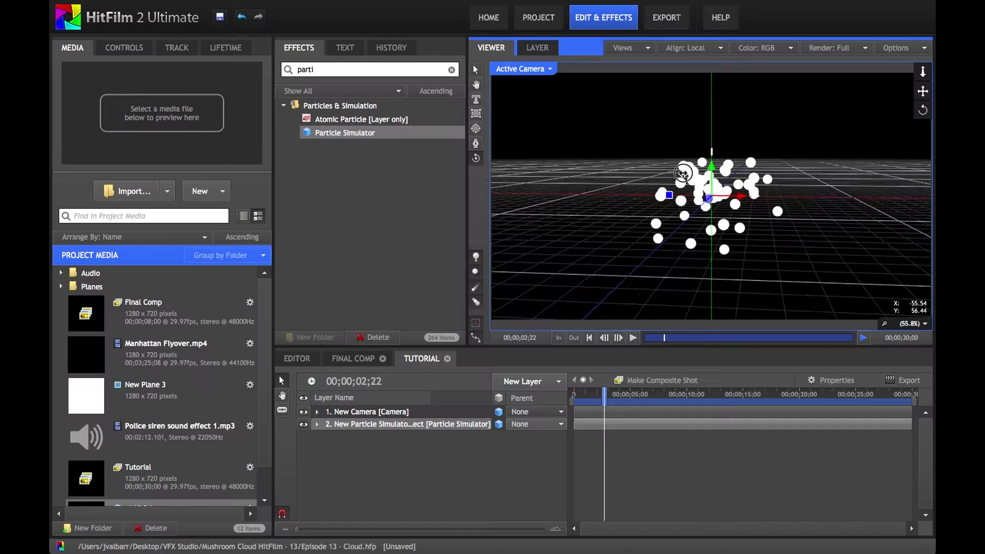
left_click_drag(683, 173, 630, 140)
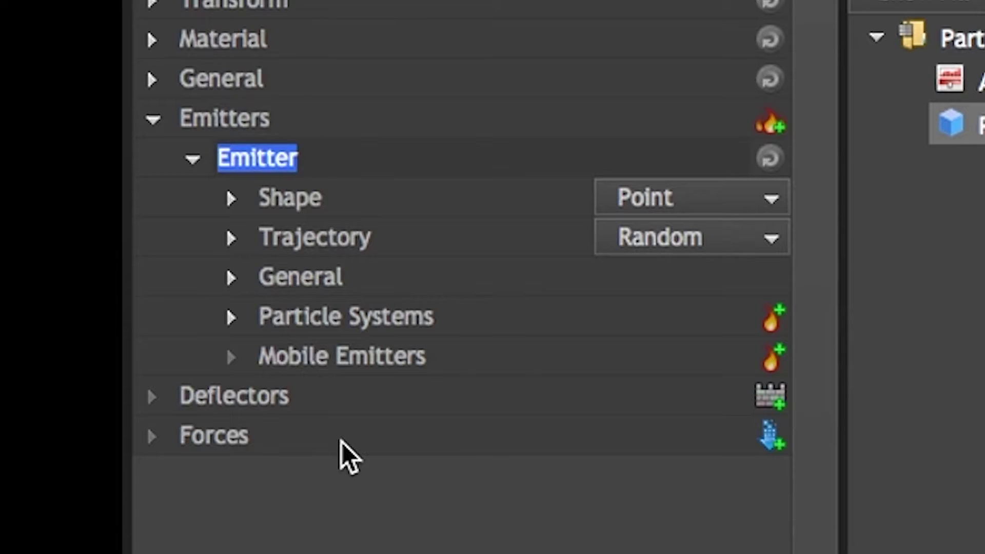
- Rename the particle simulator's emitter as Bottom Smoke
type("Bottom ")
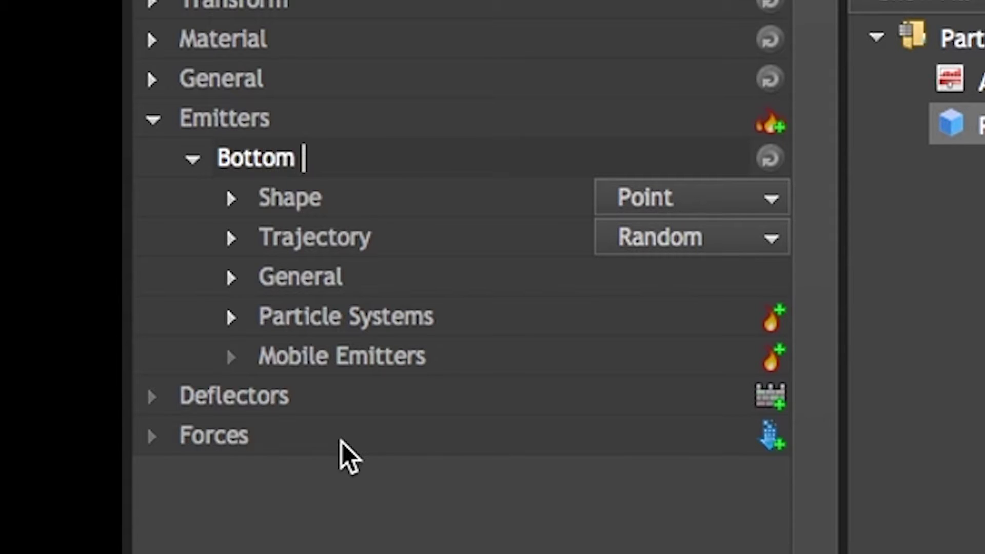
type("Smoke")
key("Return")
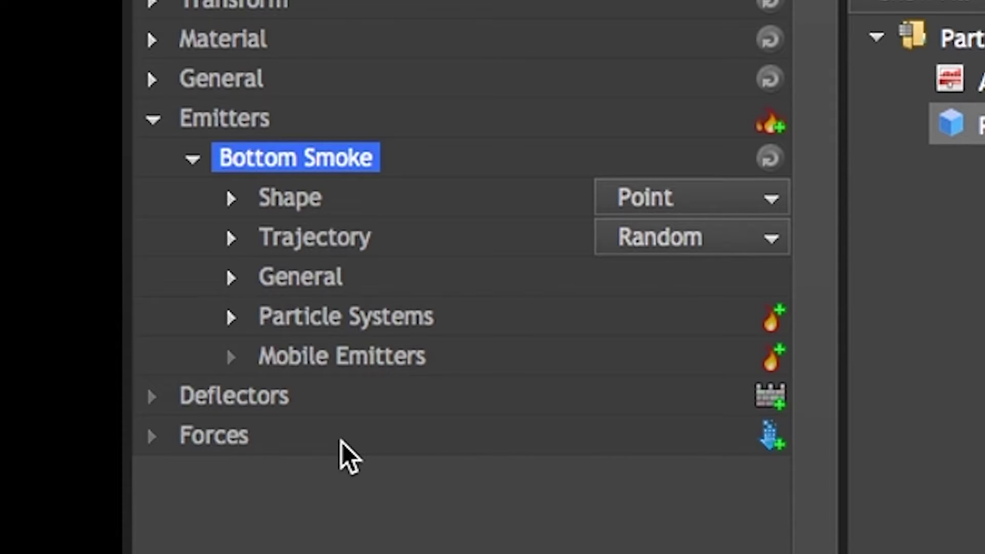
- Change the Bottom Smoke emitter's shape to Circle and its trajectory to Explode
left_click(637, 203)
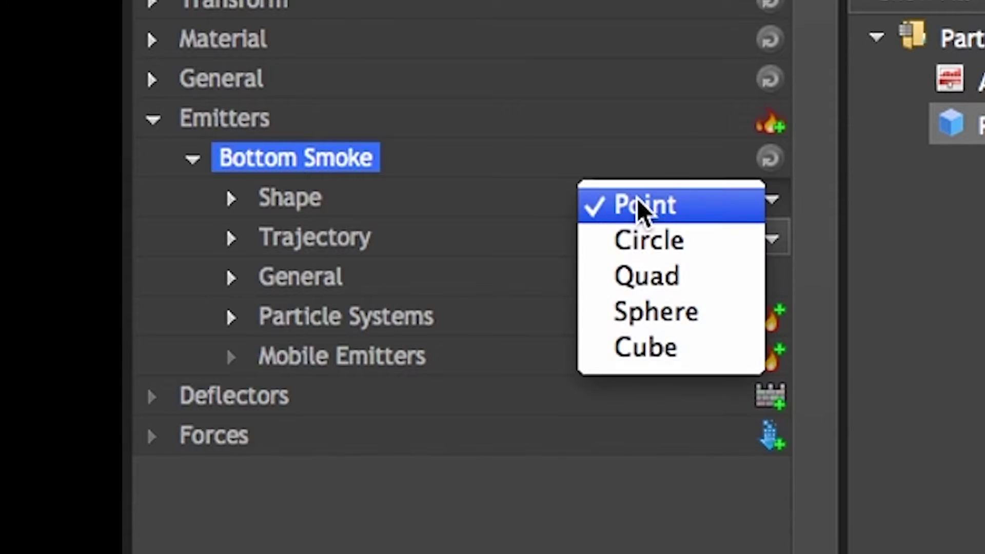
left_click(673, 243)
left_click(672, 240)
left_click(690, 139)
- Set the X rotation of the Bottom Smoke emitter's circle shape to 90°
left_click(231, 198)
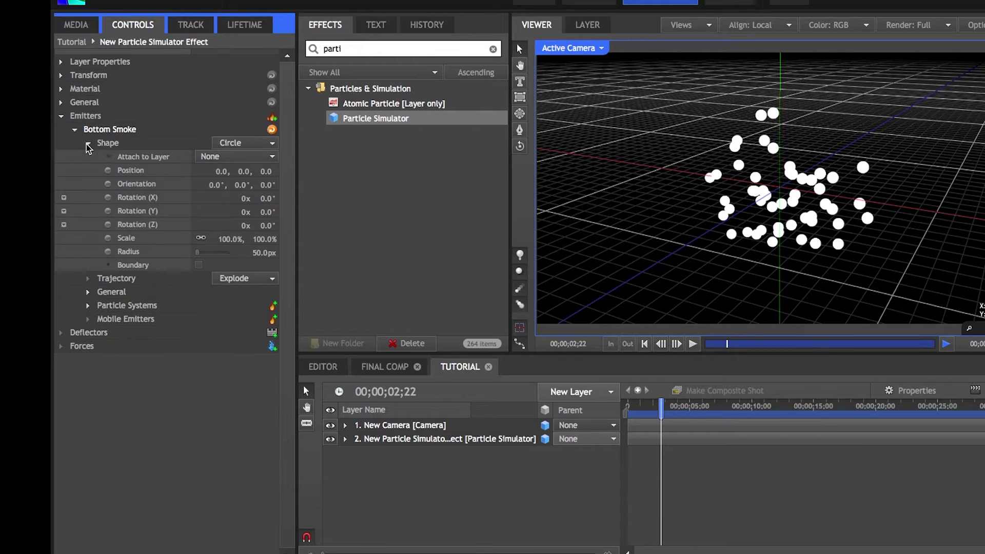
left_click(88, 144)
mouse_move(268, 209)
left_mouse_down()
mouse_move(279, 207)
mouse_move(266, 198)
left_mouse_up()
left_click(268, 198)
type("90")
key("Return")
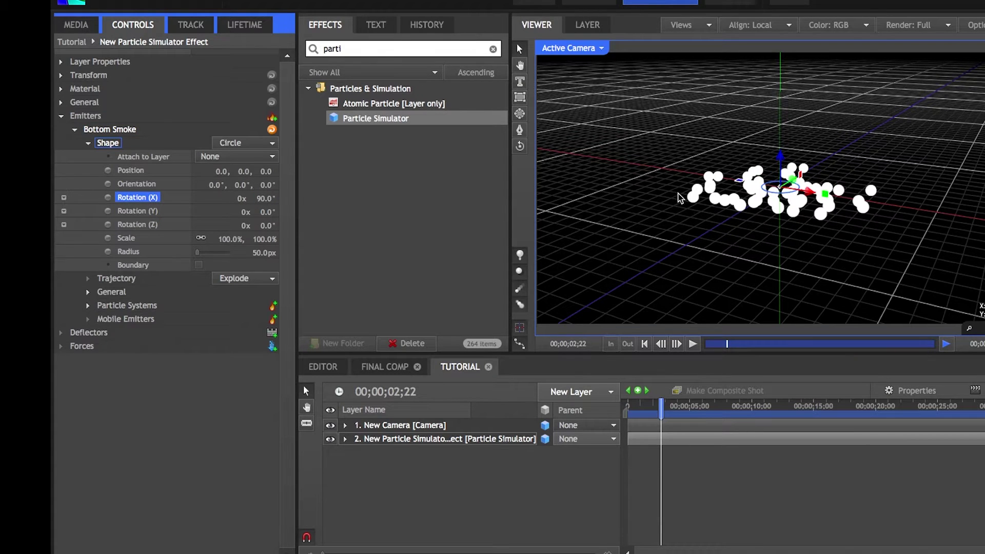
- Examine the rotated emitter from a higher angle and play back its particle motion
left_click(523, 145)
left_click_drag(739, 103, 752, 146)
key("v")
left_click(692, 349)
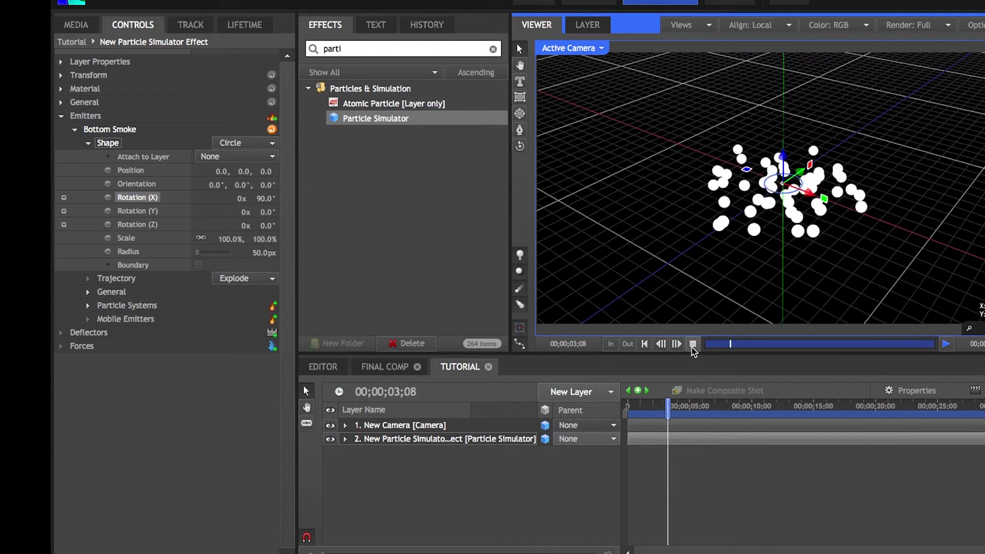
left_click(692, 349)
- Enlarge the Bottom Smoke emitter's radius to 150 px and play back the wider particle ring
left_click_drag(261, 252, 361, 252)
left_click(199, 265)
left_click(199, 265)
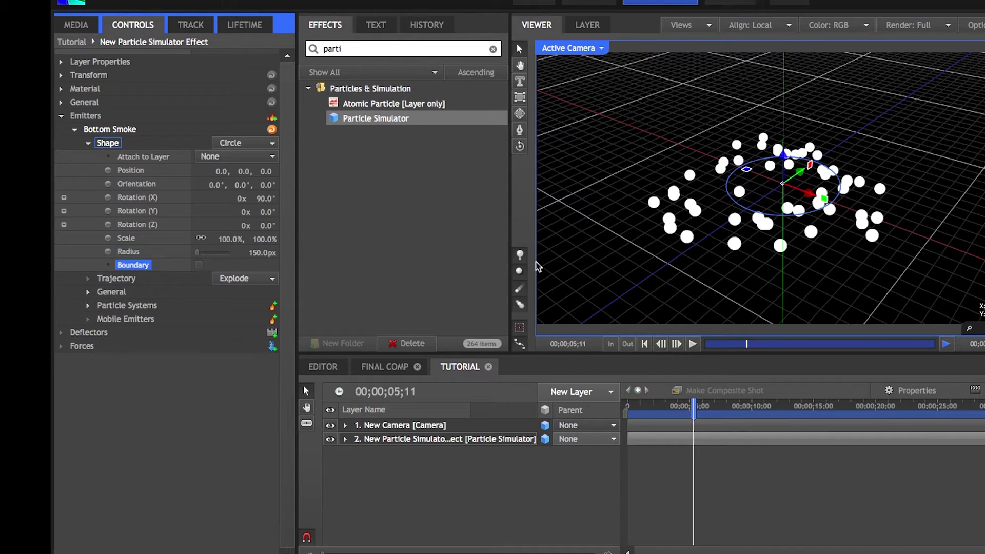
left_click(692, 343)
left_click(692, 344)
- Give the Bottom Smoke particle system a built-in texture and choose Dark Smoke
left_click(90, 308)
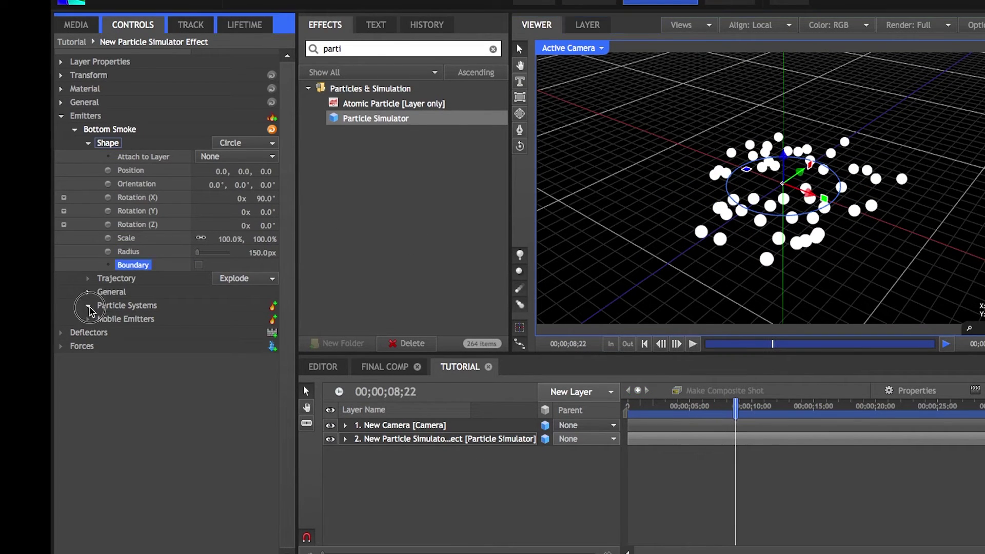
left_click(102, 319)
left_click(114, 332)
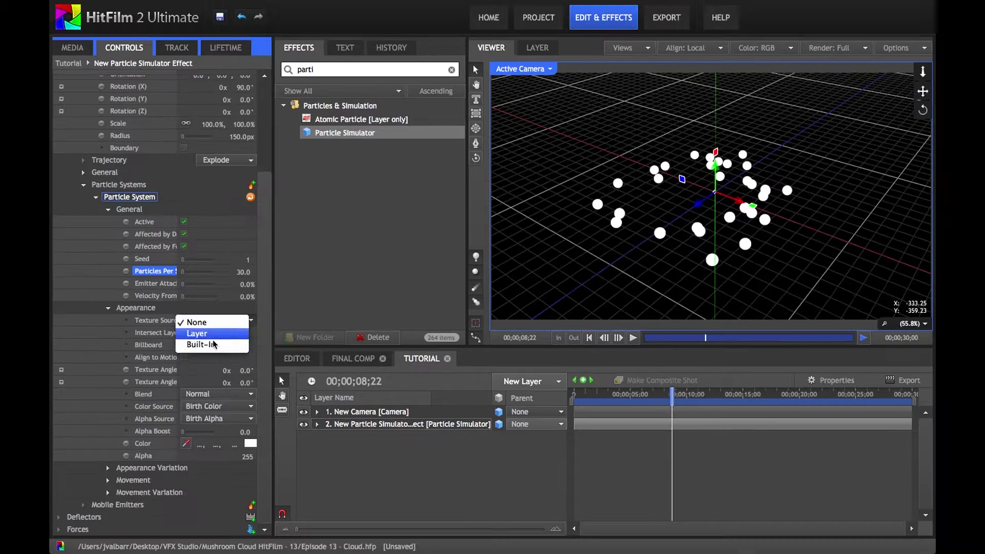
left_click(213, 344)
left_click(215, 332)
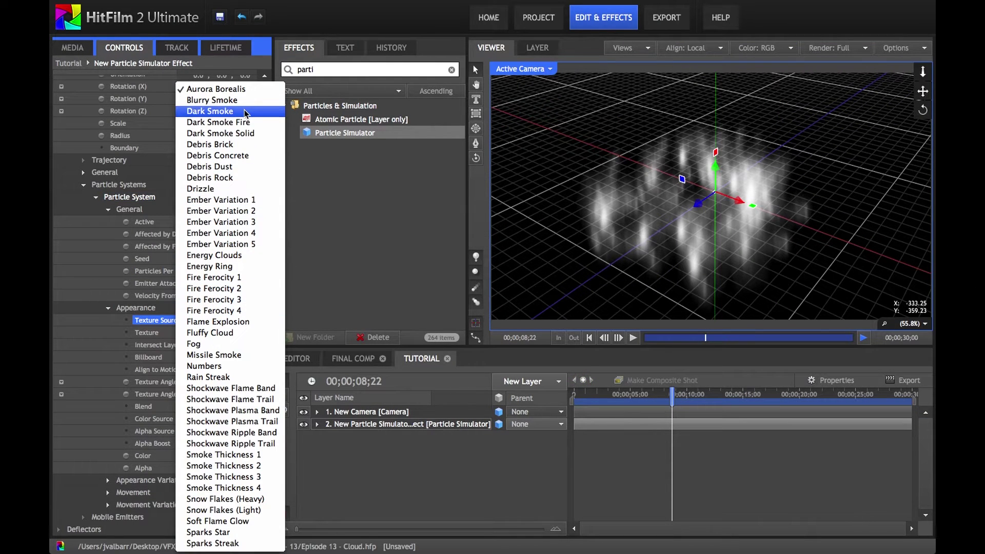
left_click(247, 111)
- Play back the composite shot to check how the Dark Smoke particles move
left_click_drag(613, 396, 635, 391)
left_click(633, 337)
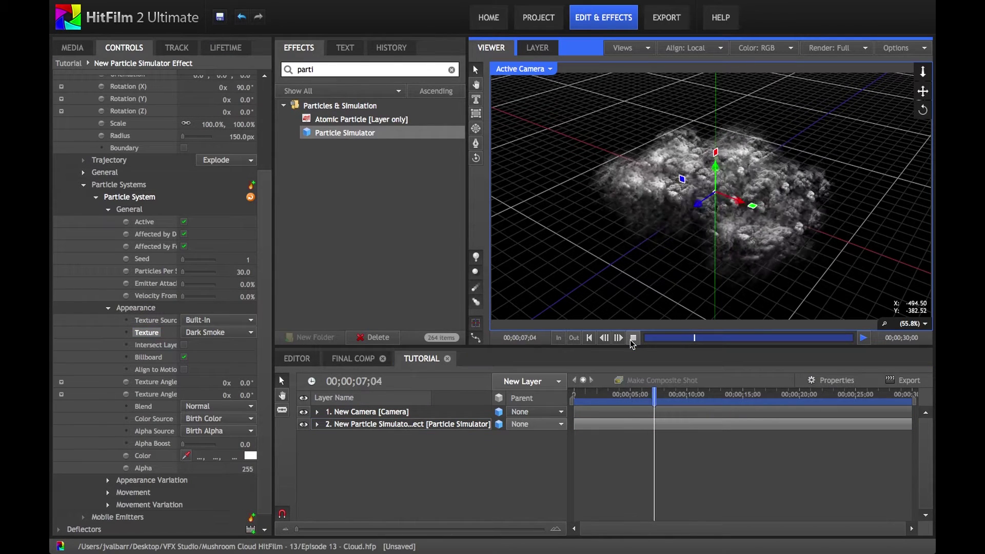
left_click(633, 338)
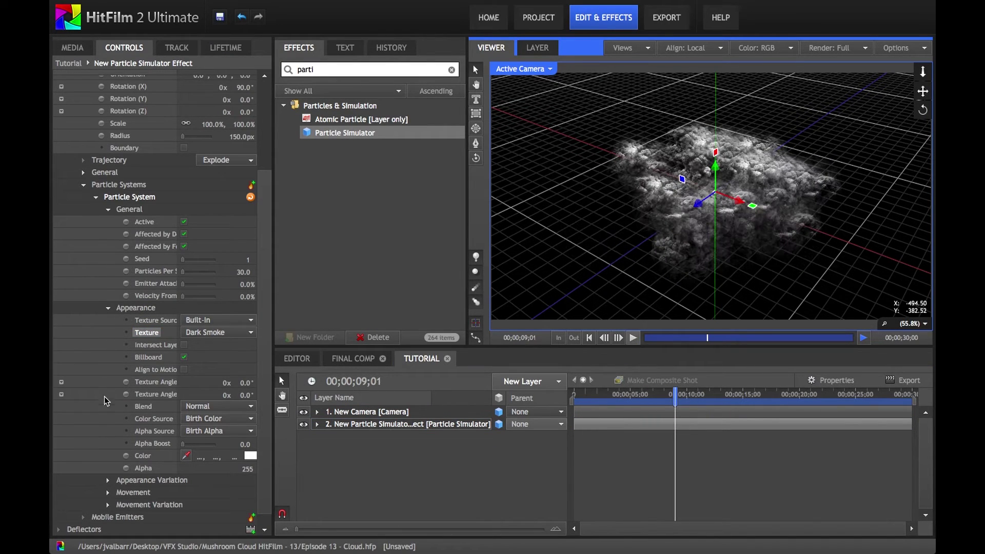
- Set the Bottom Smoke particles' life to 4 s and the simulator's time shift to -5 s
left_click(108, 492)
scroll(154, 410, "down", 5)
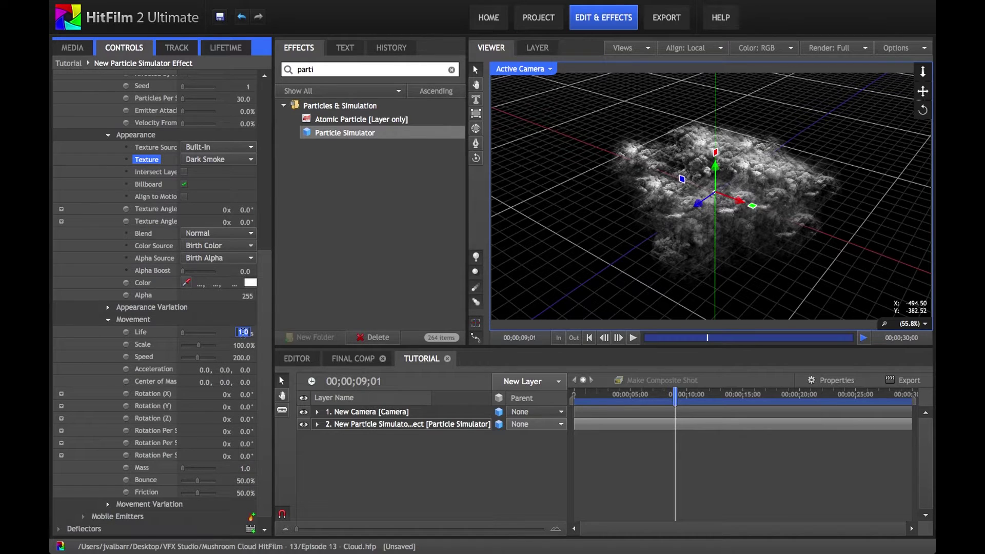
type("4")
key("Return")
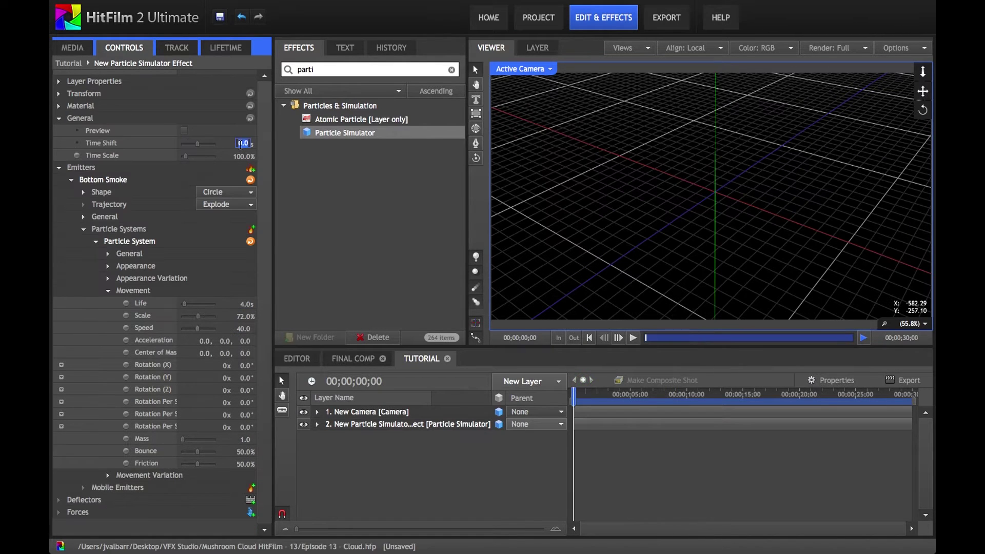
key("Return")
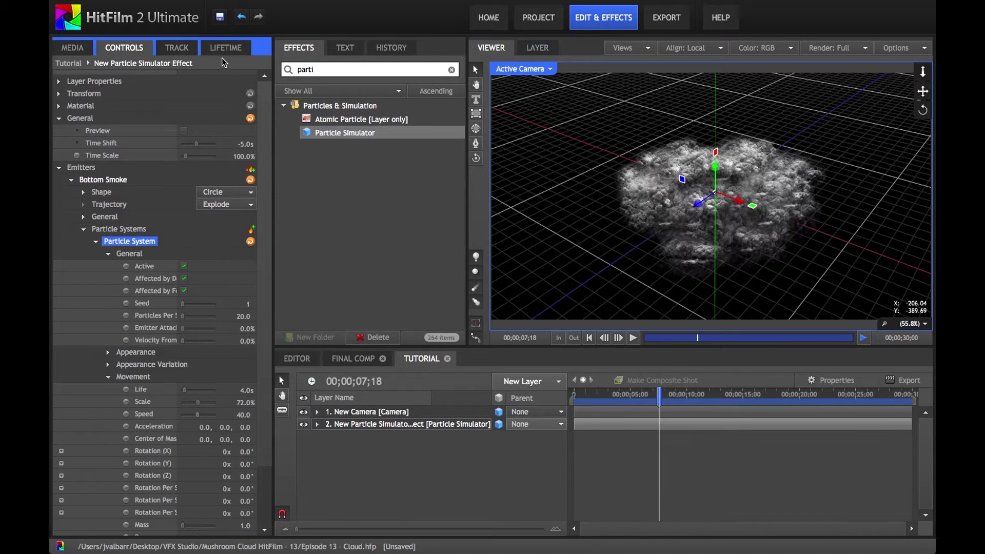
- Enable a lifetime alpha gradient for the particle system, with black stops at 0% and 100% around the white middle stop
left_click(228, 49)
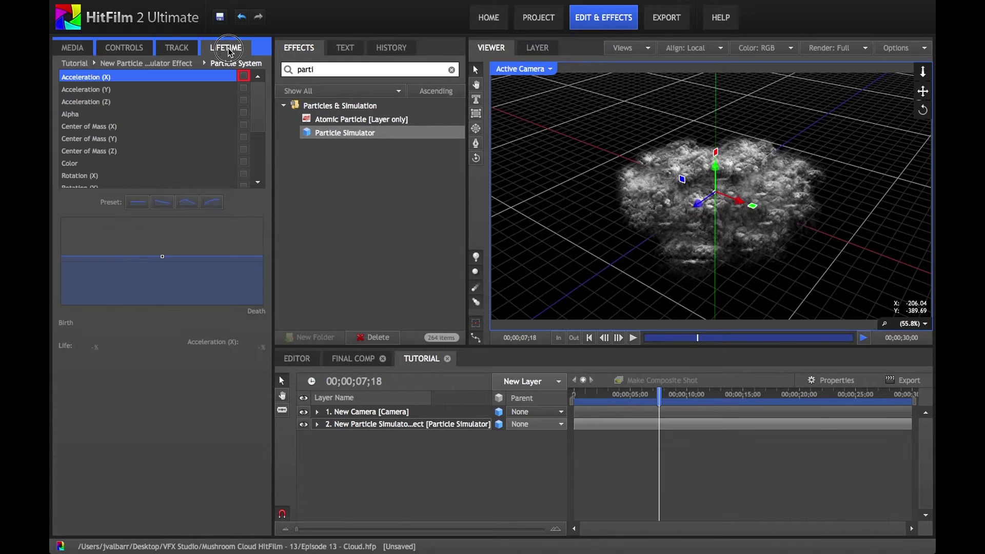
left_click(164, 114)
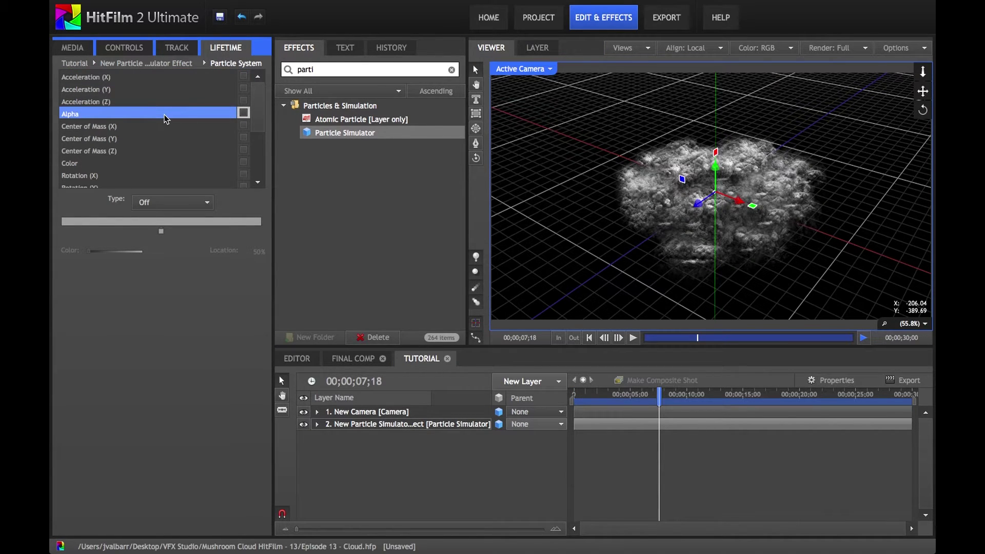
left_click(244, 113)
left_click(176, 204)
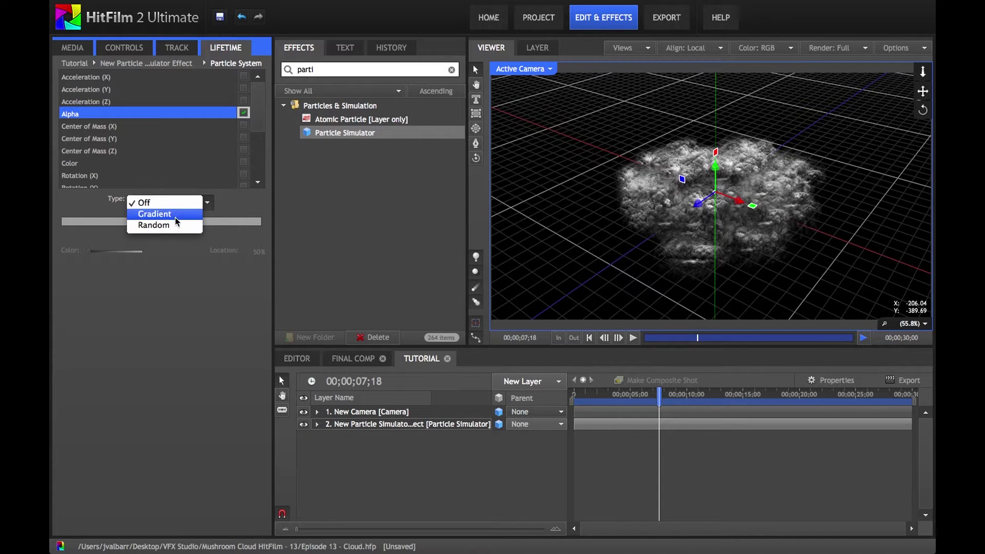
left_click(175, 216)
left_click(62, 232)
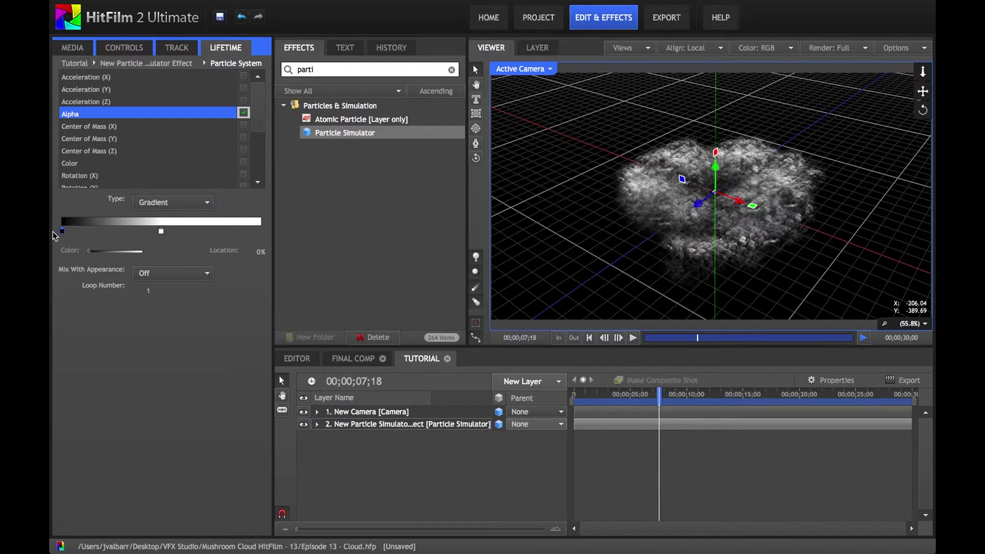
left_click(259, 232)
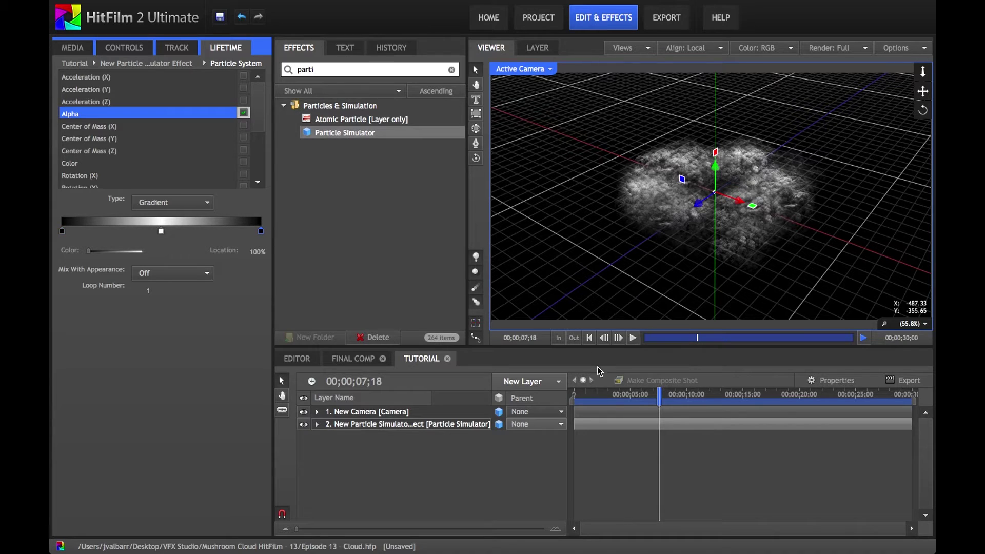
- Play the composite shot from its beginning to check the particles' fade in and out
left_click(627, 450)
left_click(589, 340)
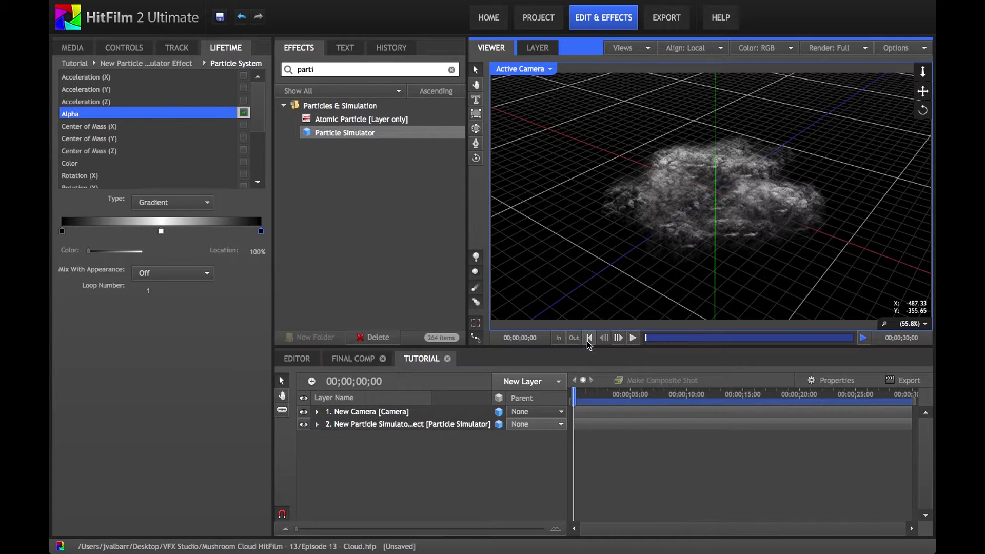
left_click(634, 340)
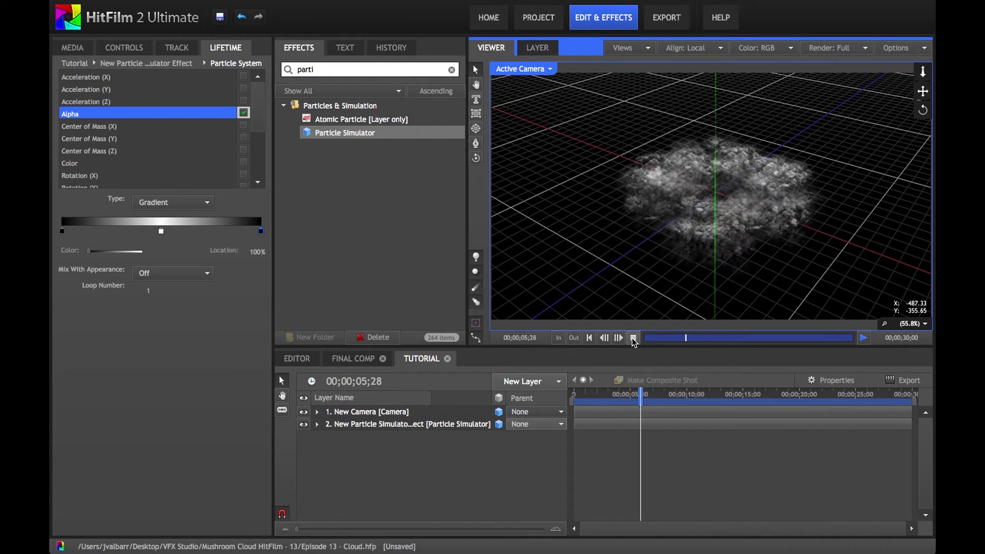
left_click(634, 339)
- Set the life of the Bottom Smoke particles to 6 s
left_click(124, 47)
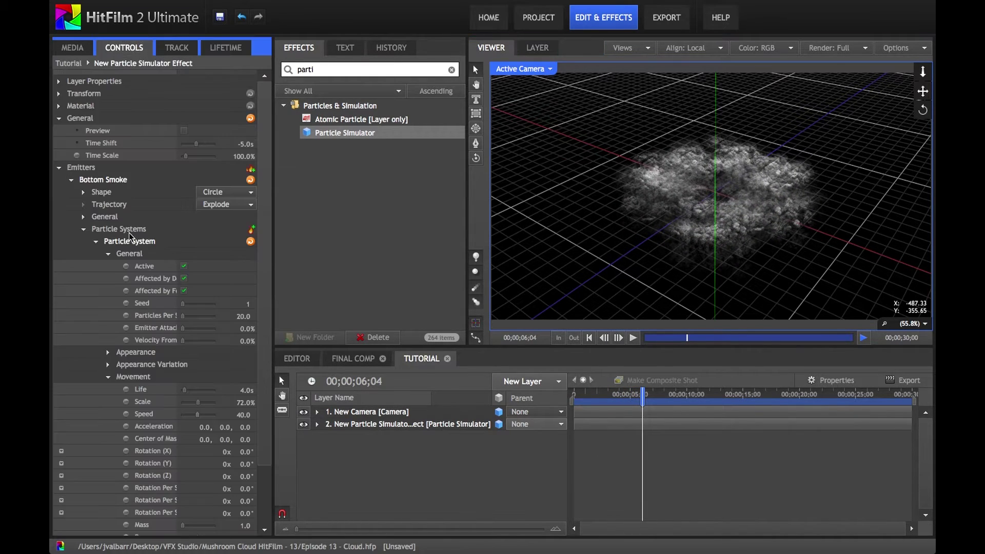
scroll(142, 305, "down", 3)
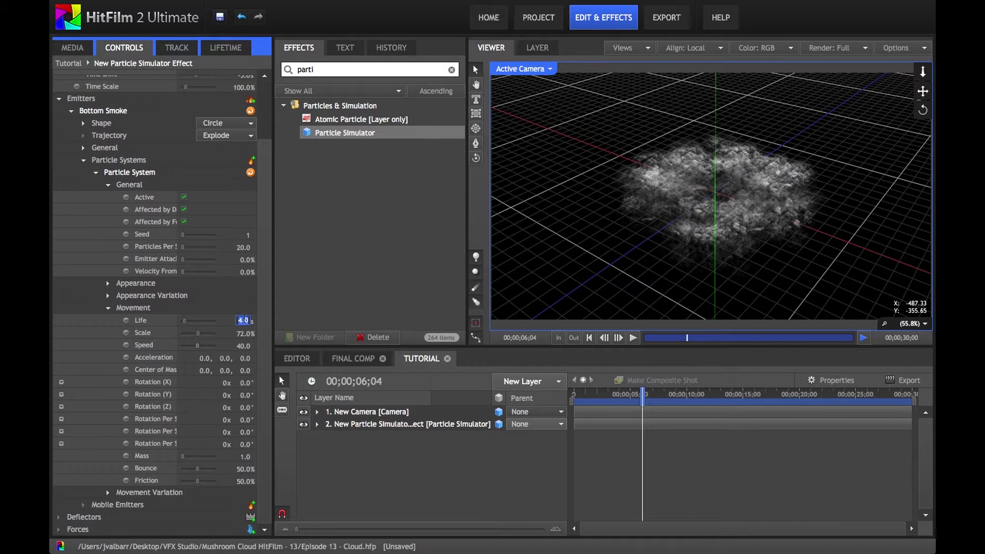
type("8")
key("Return")
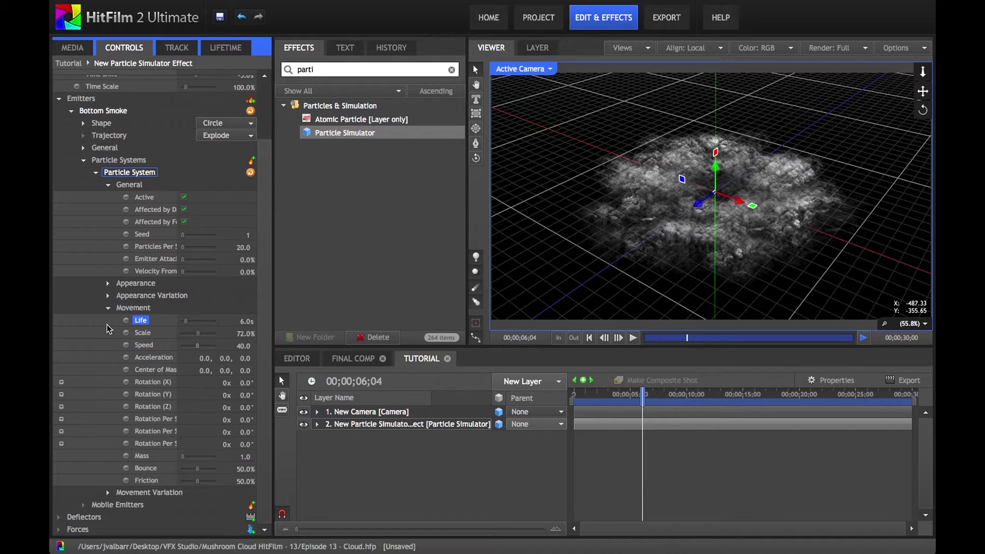
- Set the particle system's two texture angle values to 10° and 6° in its appearance settings
left_click(109, 284)
scroll(135, 314, "down", 2)
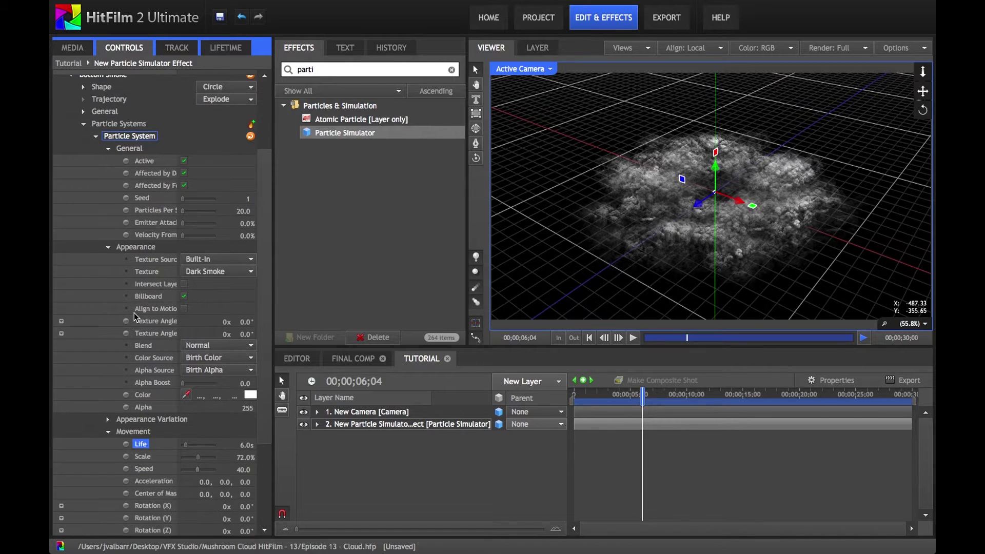
left_click_drag(246, 322, 247, 334)
scroll(186, 340, "down", 7)
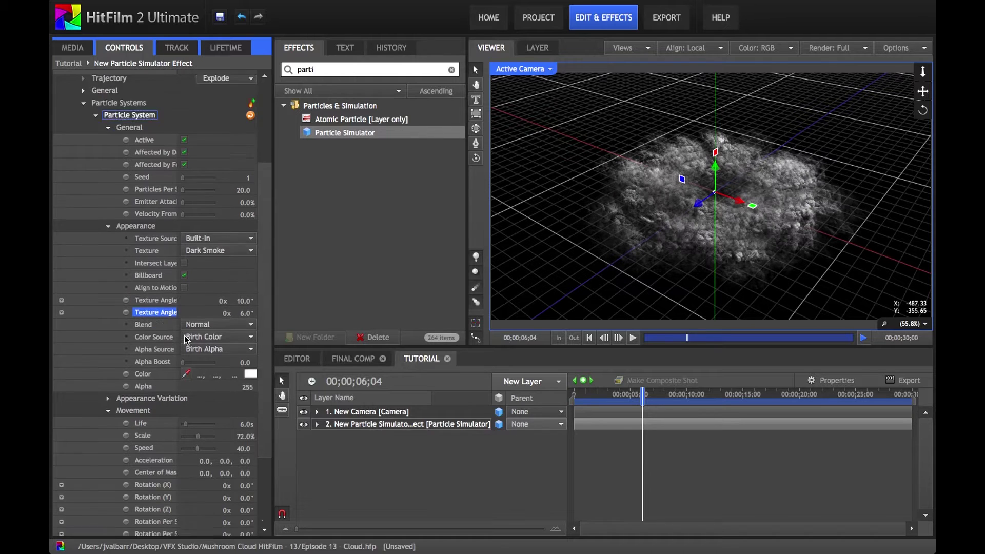
left_click(109, 296)
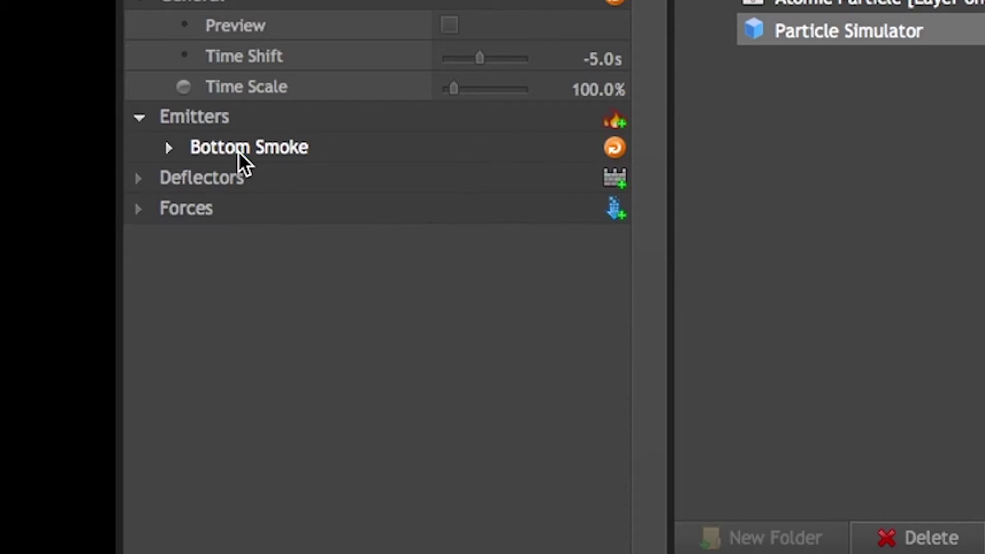
- Duplicate the Bottom Smoke emitter and rename the copy as Middle Smoke
right_click(96, 181)
left_click(275, 258)
right_click(243, 177)
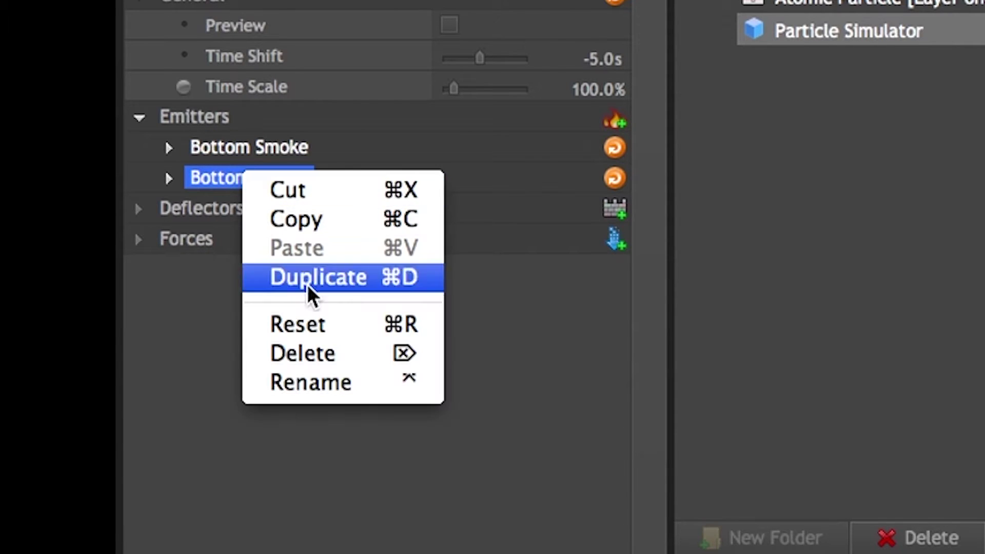
left_click(287, 382)
left_click(214, 178)
double_click(213, 178)
type("Middle")
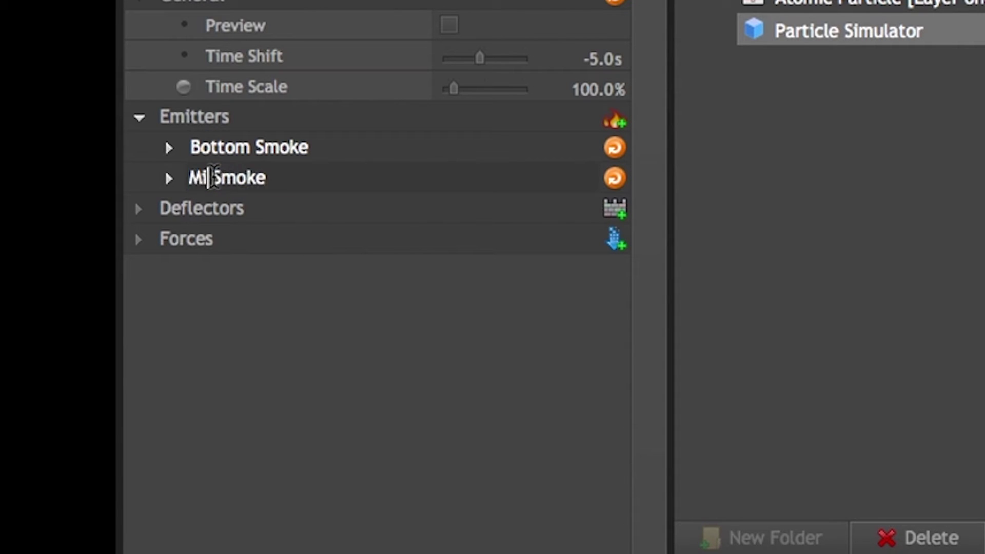
key("Return")
- Raise the Middle Smoke emitter to a Y position of 442 and set its particle life to 4 s
left_click(169, 178)
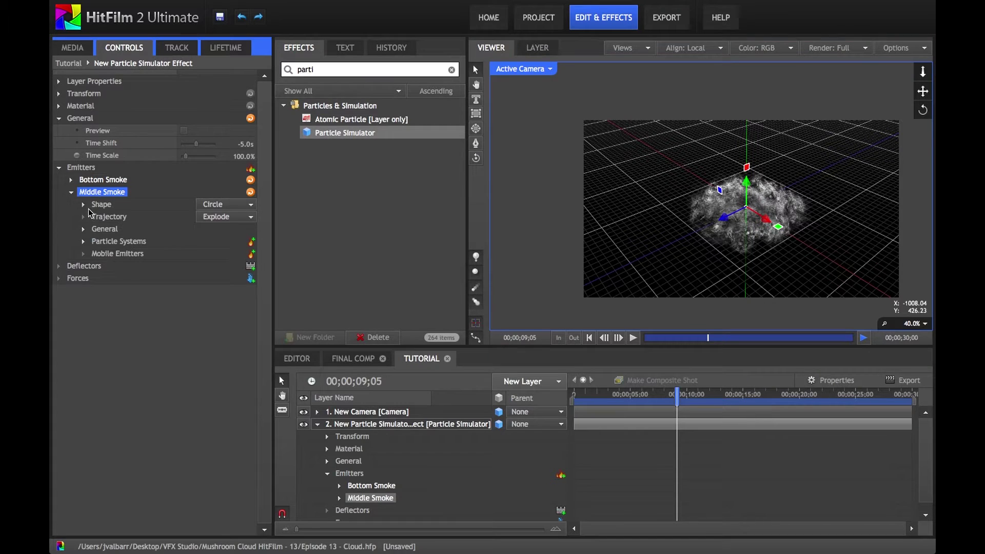
left_click(83, 205)
left_click_drag(226, 231, 406, 190)
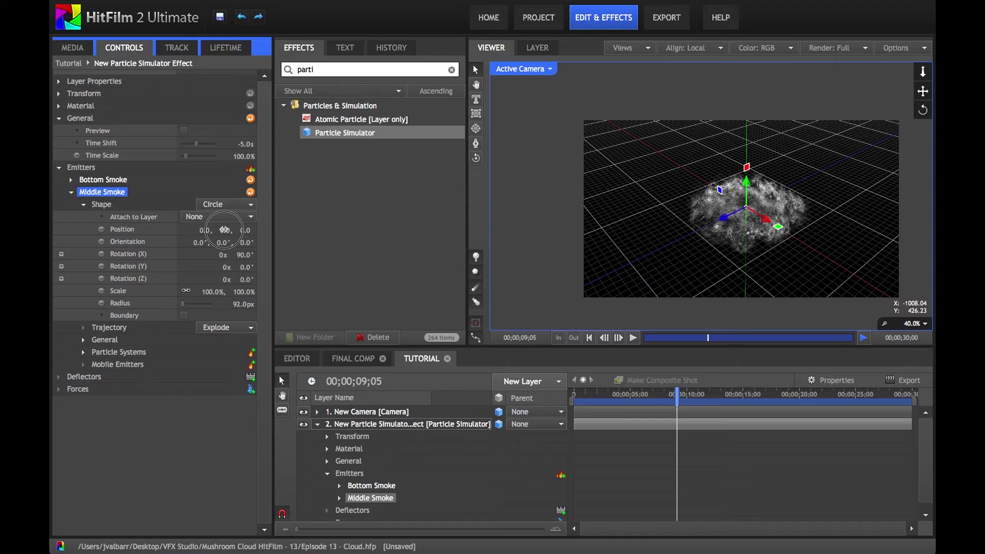
left_click_drag(225, 230, 465, 198)
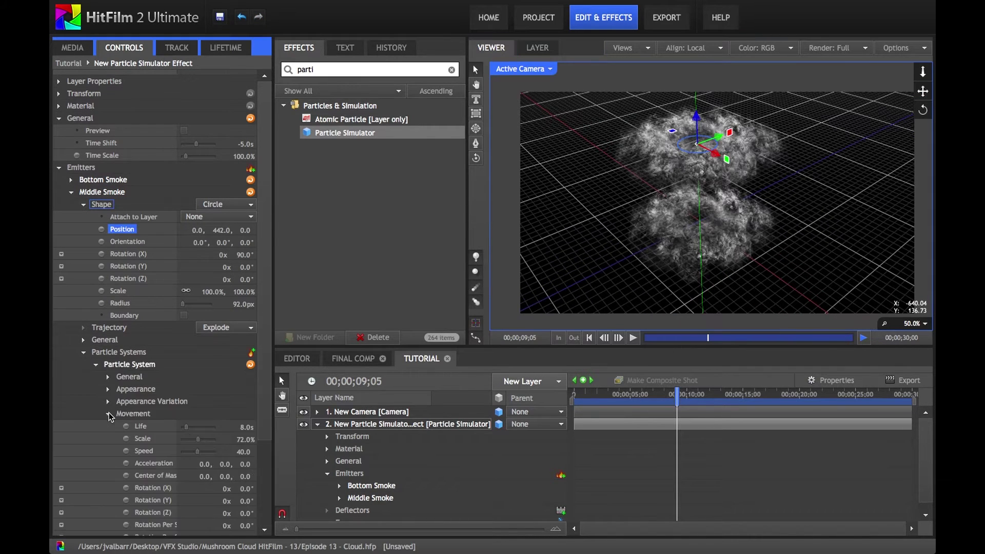
scroll(154, 359, "down", 2)
left_click(243, 390)
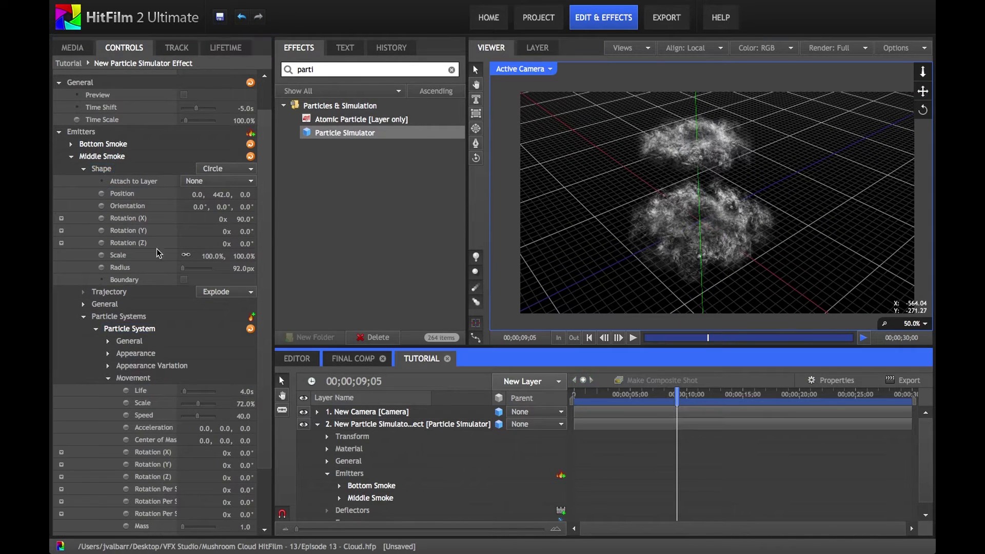
- Duplicate the Bottom Smoke emitter, move the copy below Middle Smoke and rename it Top Smoke
right_click(119, 178)
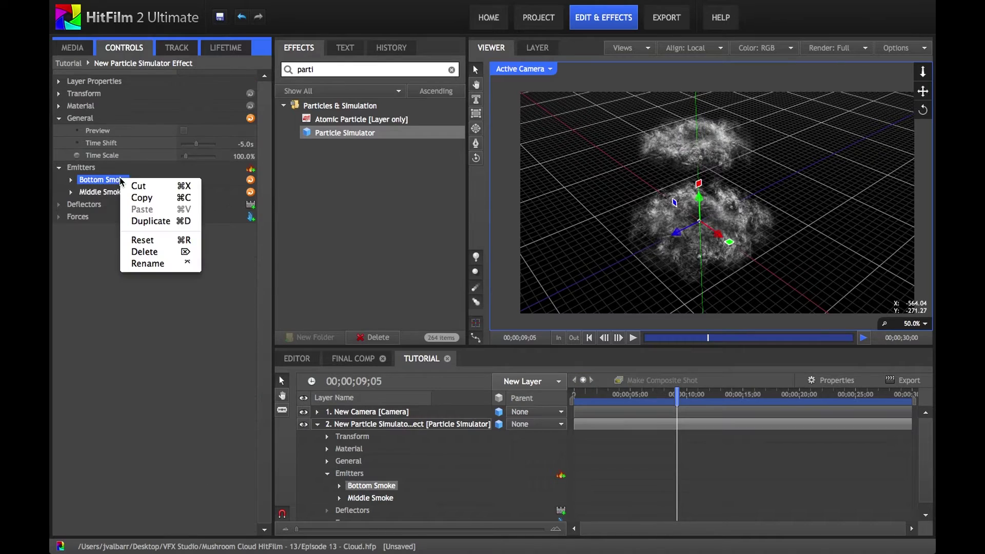
left_click(154, 225)
left_click_drag(241, 295, 242, 334)
right_click(236, 309)
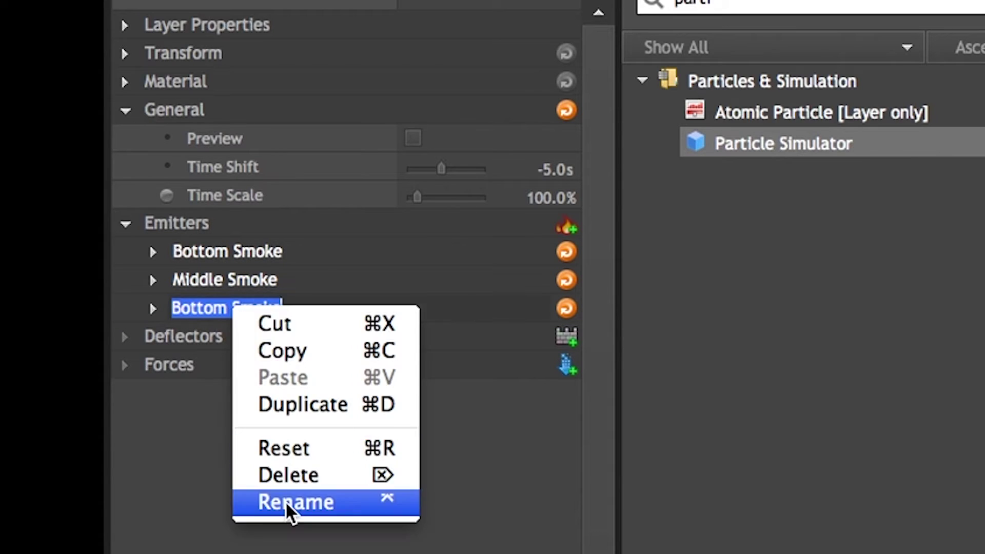
left_click(288, 512)
type("Top")
key("Return")
- Raise the Top Smoke emitter to a Y position of 810 and preview the stacked smoke layers over time
left_click(71, 204)
left_click(85, 217)
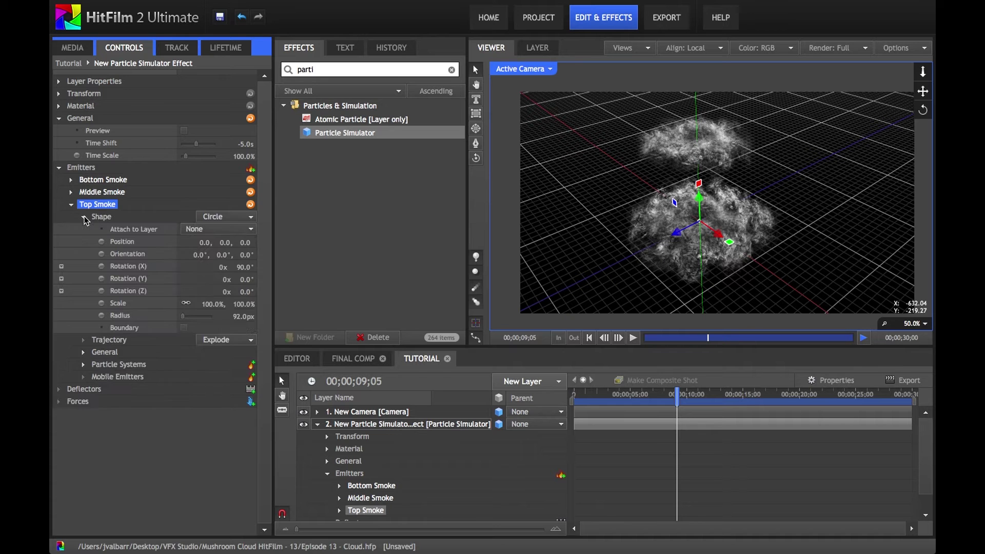
left_click_drag(224, 245, 272, 244)
left_click_drag(922, 73, 923, 95)
left_click_drag(923, 91, 927, 133)
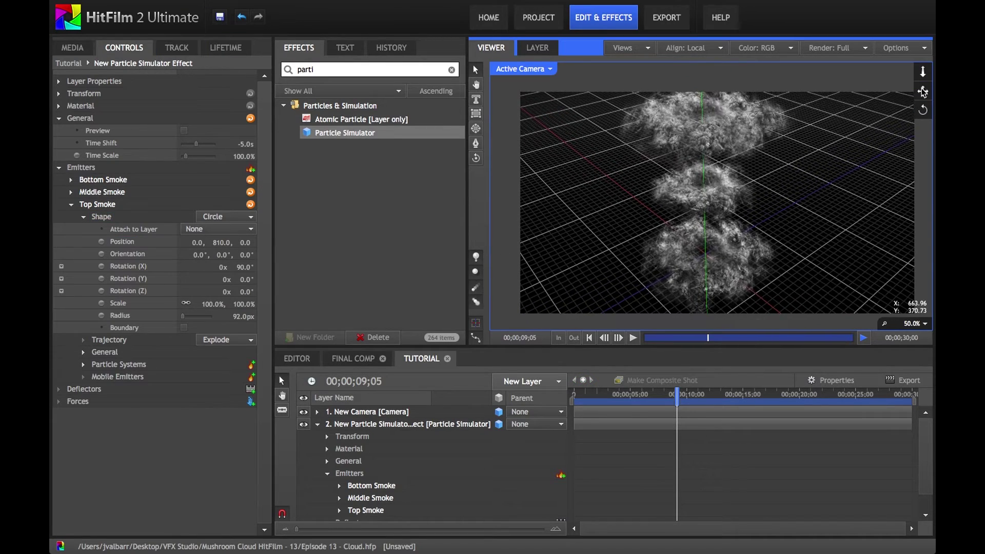
left_click_drag(626, 391, 775, 386)
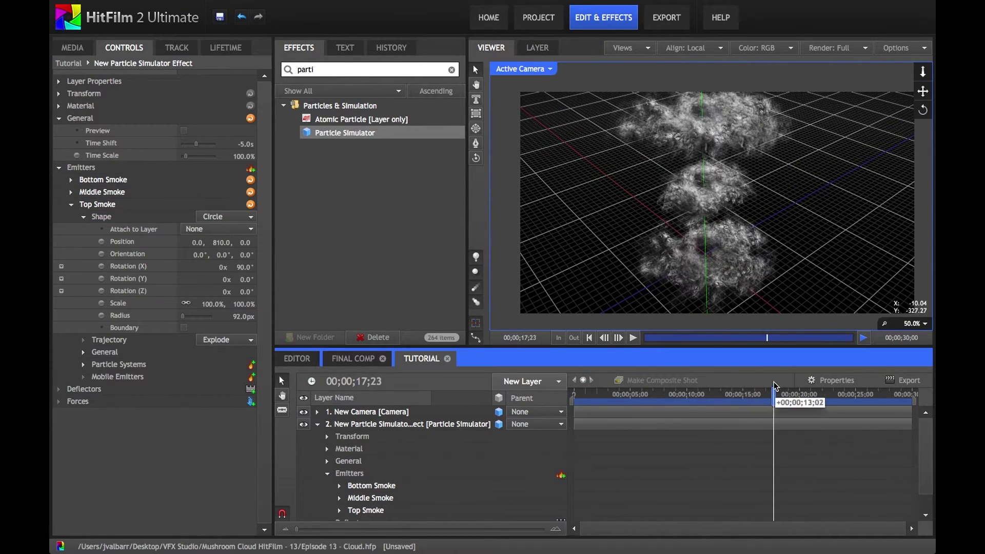
left_click(634, 339)
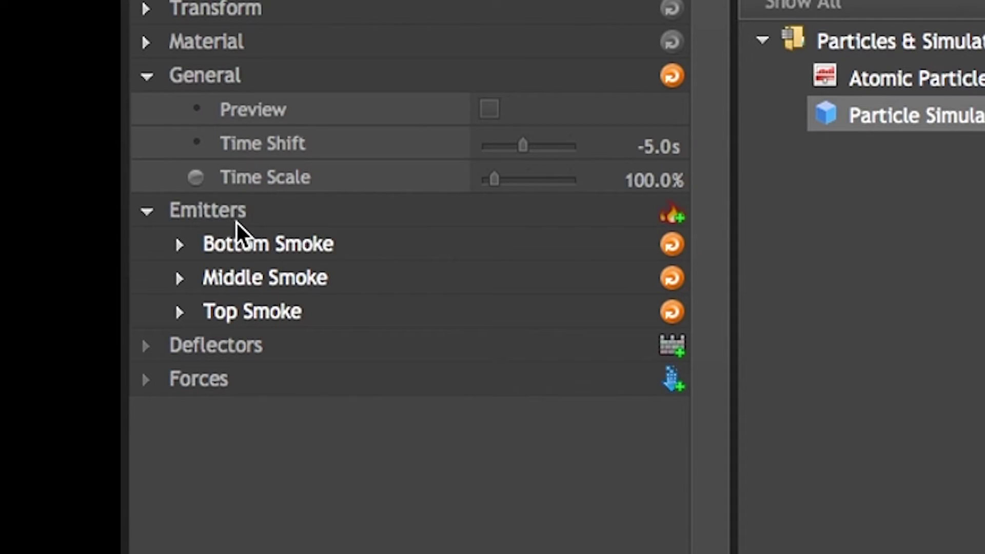
- Add a new emitter named Middle Fire and set its shape to Circle
left_click(92, 168)
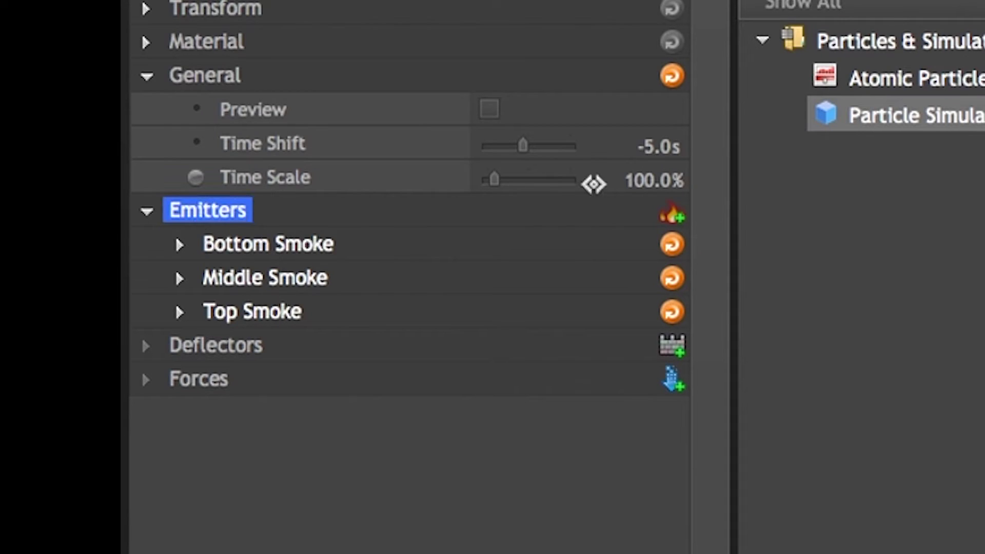
left_click(673, 215)
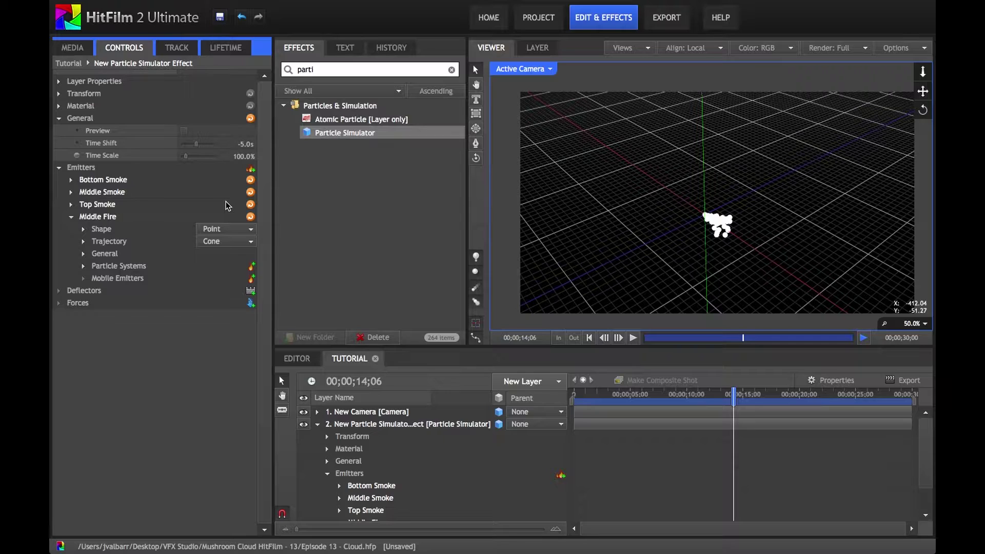
left_click(229, 228)
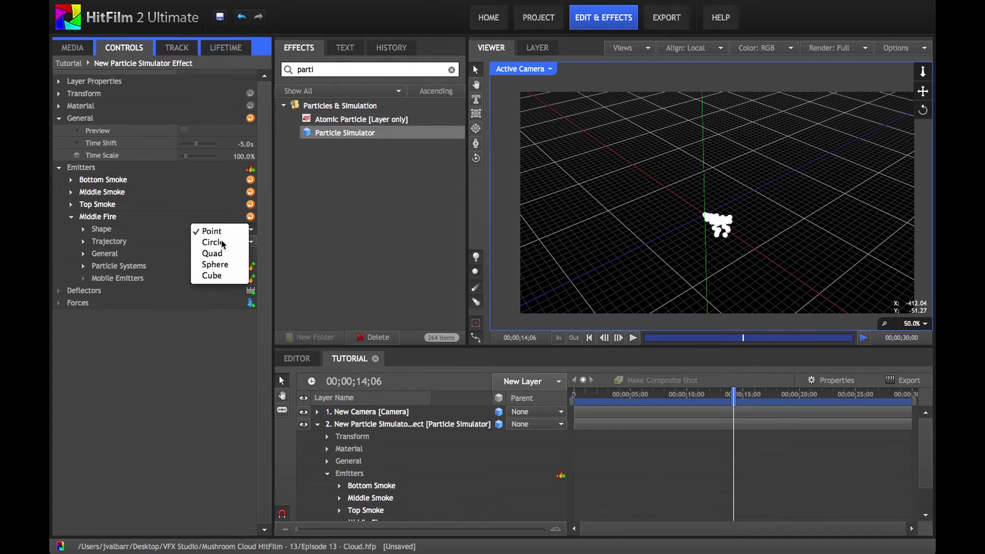
left_click(220, 242)
- Set the Middle Fire circle's radius to 119 px and its X rotation to 90°
left_click(83, 242)
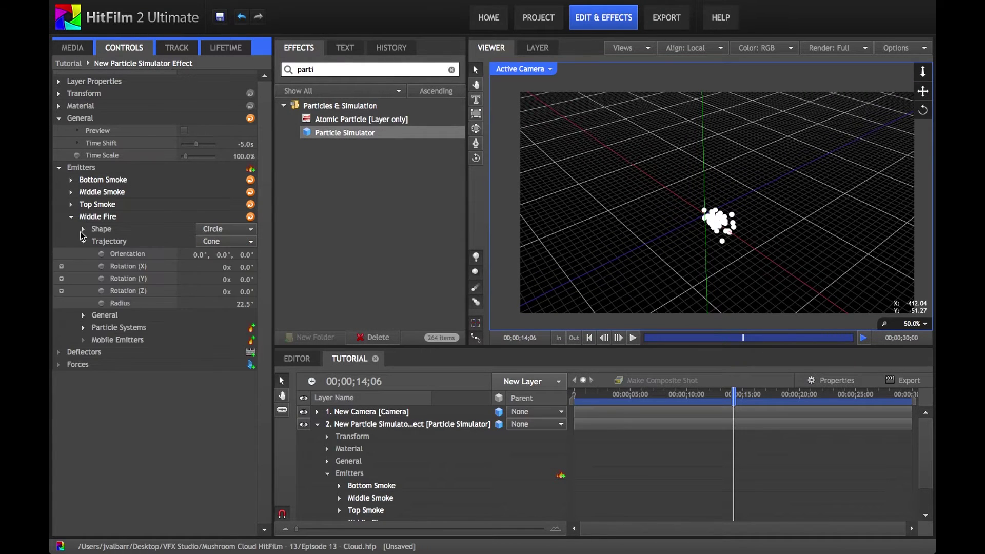
left_click(83, 229)
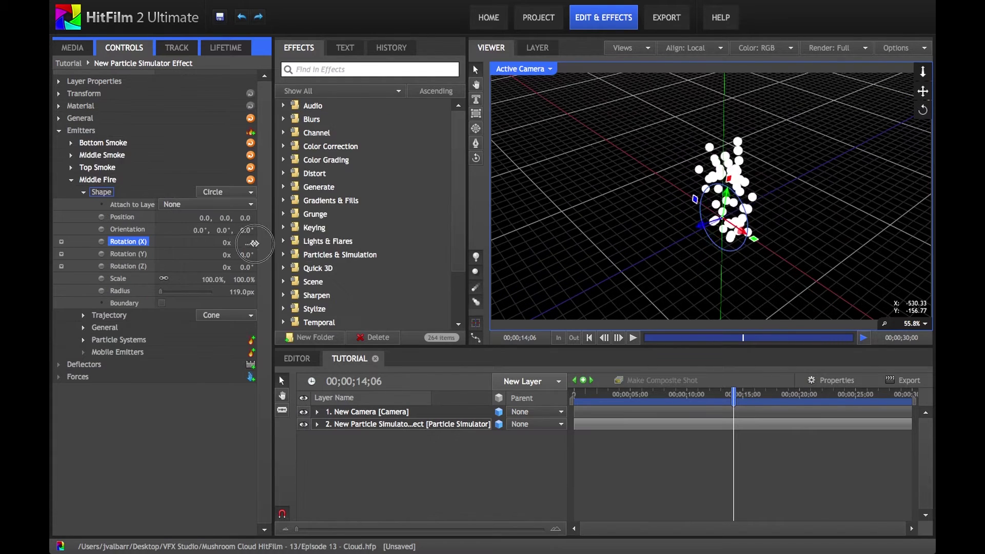
type("0")
key("Return")
- Aim the Middle Fire cone trajectory upward with a Y rotation of 90° and a Z rotation of 0°
left_click(83, 315)
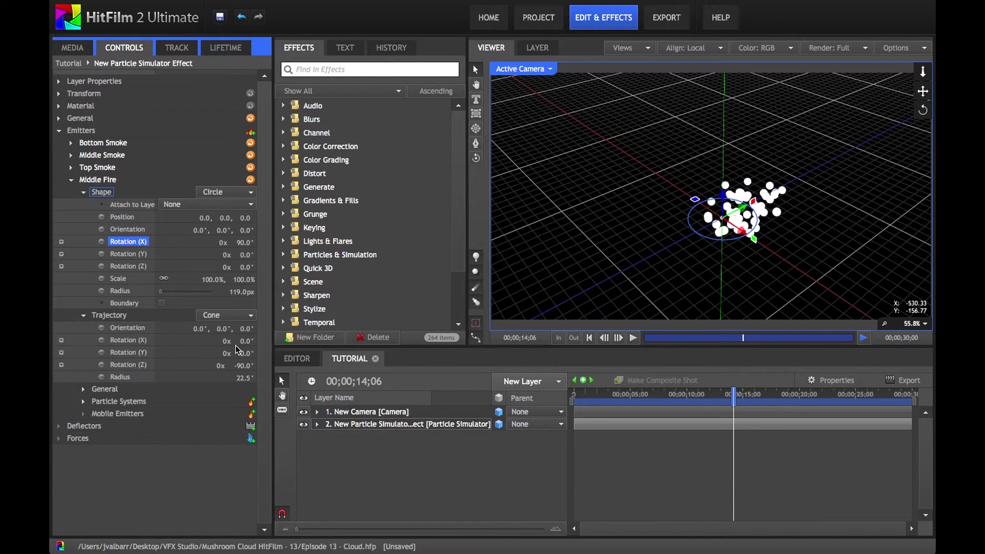
key("Return")
left_click_drag(246, 353, 304, 351)
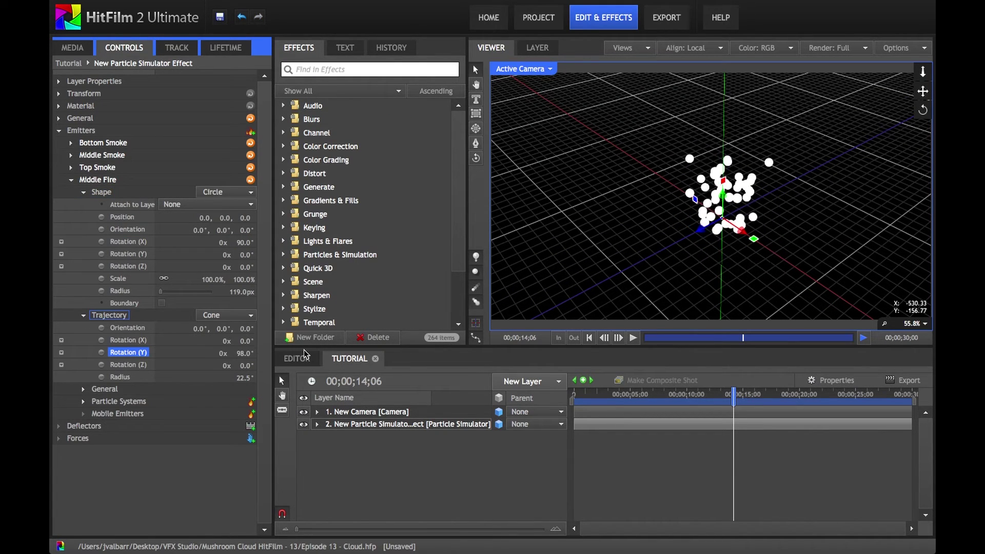
type("90")
key("Return")
- Restrict the Middle Fire emission to the circle's boundary, enlarge its radius to 176 px and preview the playback
mouse_move(236, 292)
left_mouse_down()
mouse_move(251, 292)
mouse_move(238, 308)
mouse_move(239, 292)
left_mouse_up()
left_click(162, 303)
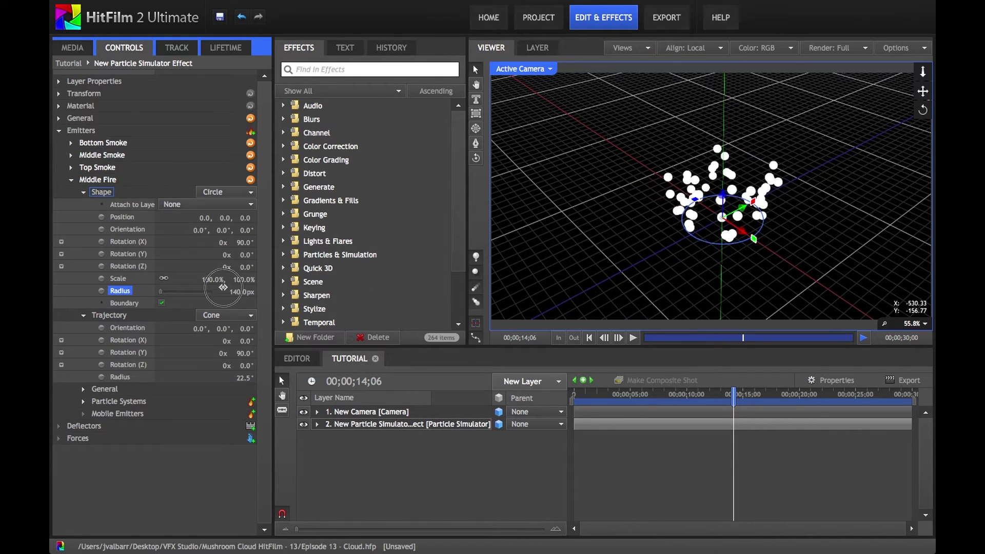
left_click(633, 338)
left_click(634, 338)
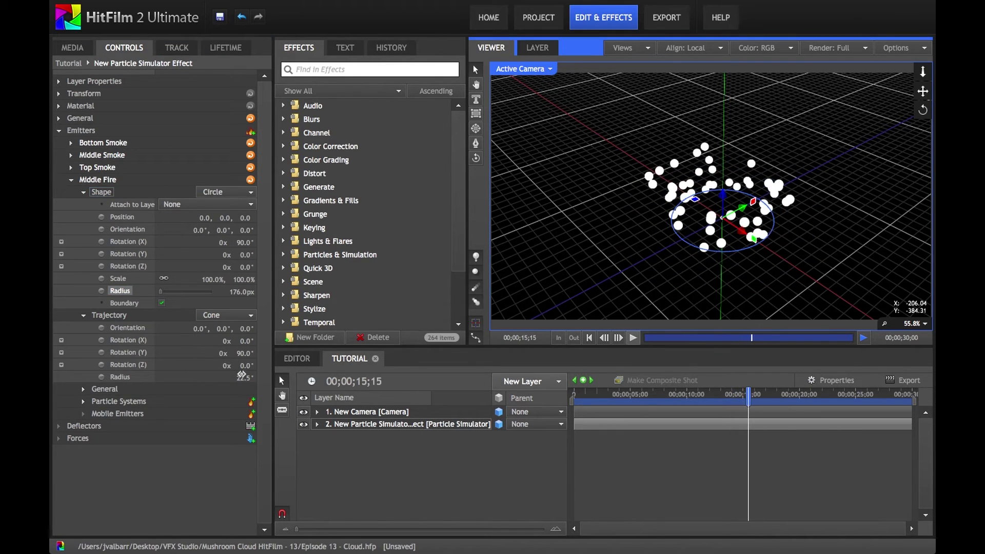
- Set the Middle Fire cone trajectory radius to 0° and its particle life to 4 s
left_click_drag(242, 375, 194, 378)
left_click(476, 156)
left_click_drag(709, 207, 662, 337)
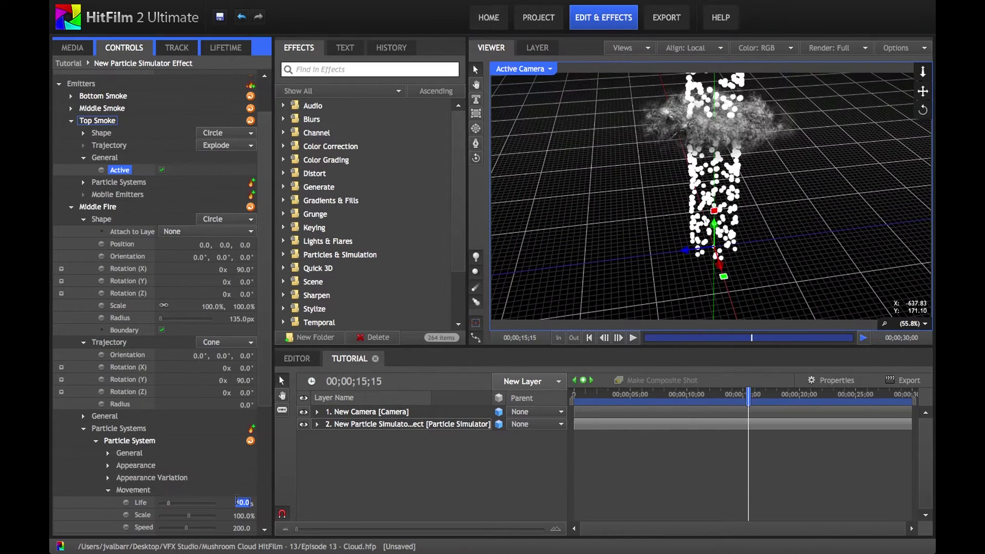
key("Return")
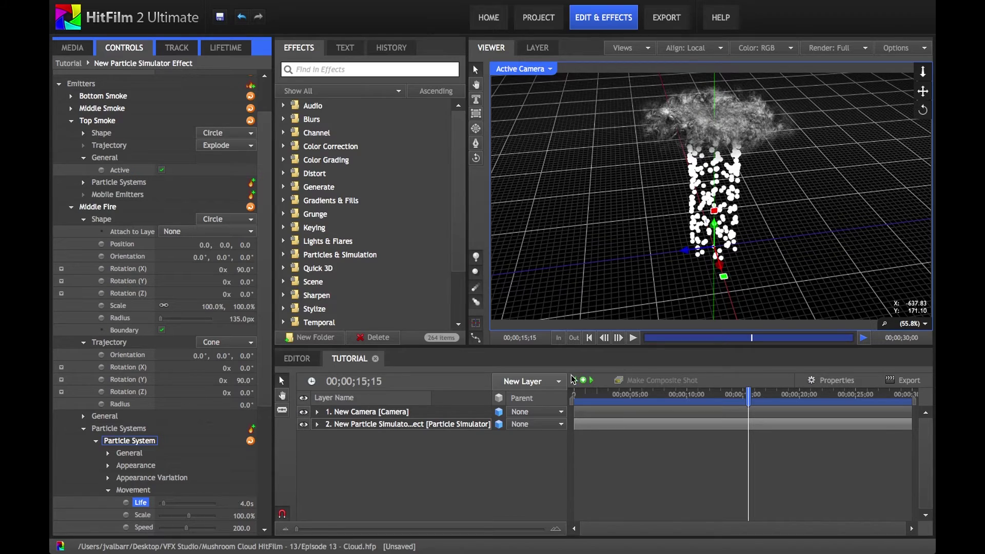
- Give the Middle Fire particles the built-in Fire Ferocity 2 texture and set their blend mode to Add
left_click_drag(923, 94, 923, 96)
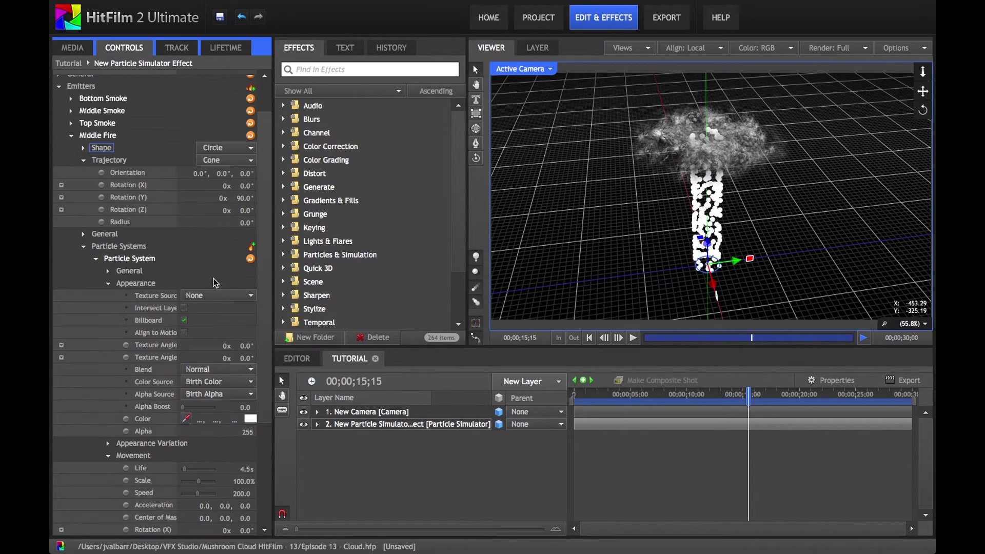
left_click(216, 296)
left_click(207, 321)
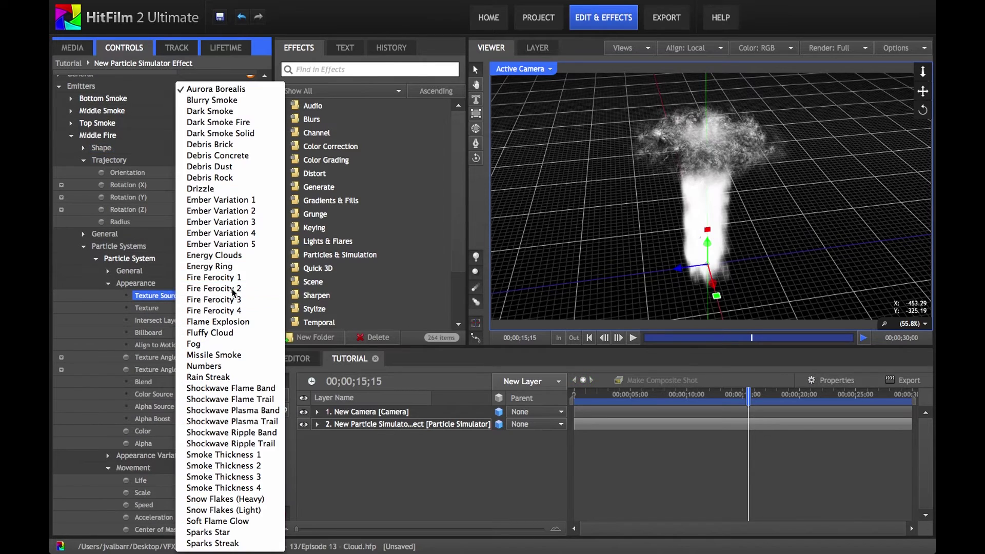
left_click(233, 289)
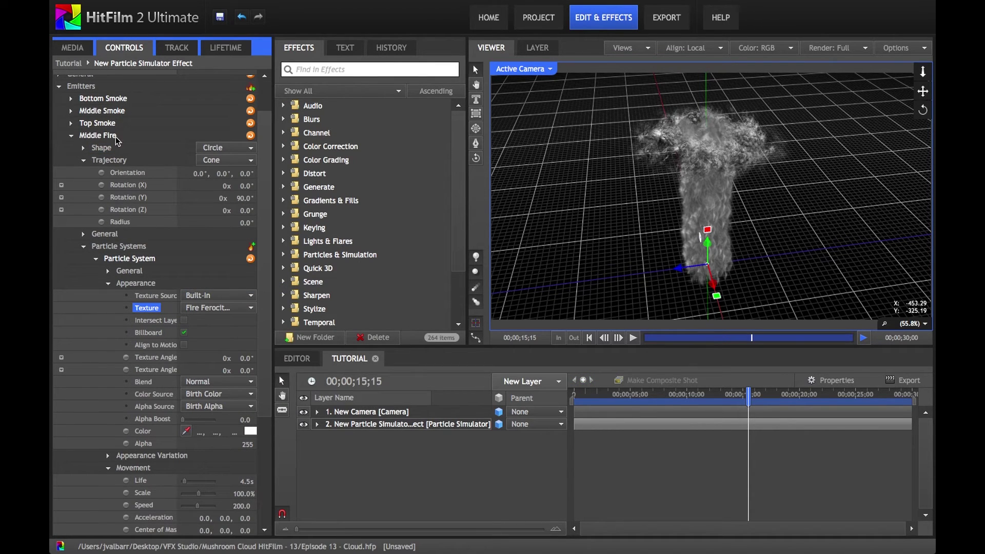
left_click(216, 381)
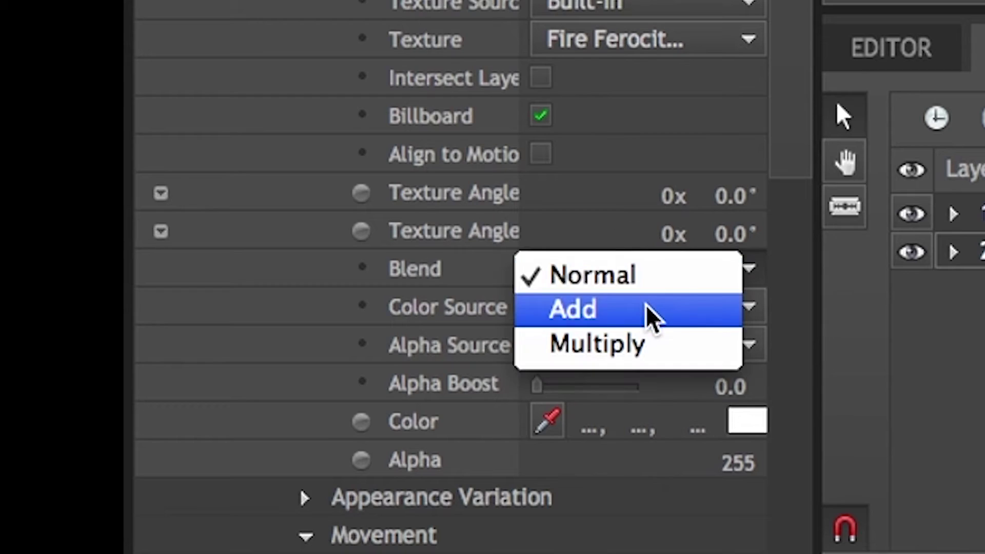
left_click(219, 396)
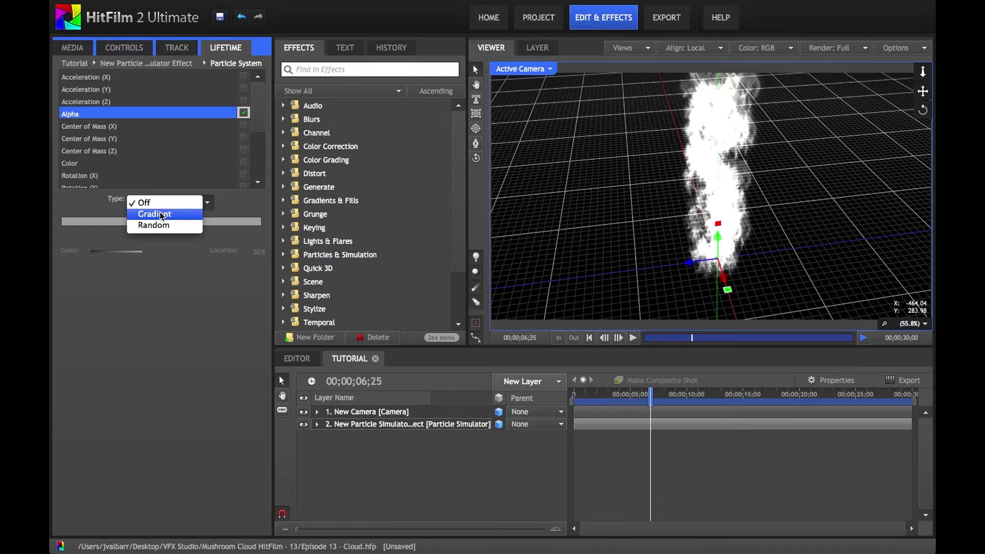
- Give the fire particles' lifetime alpha a gradient running from black at 0% through white to black at 100%
left_click(154, 213)
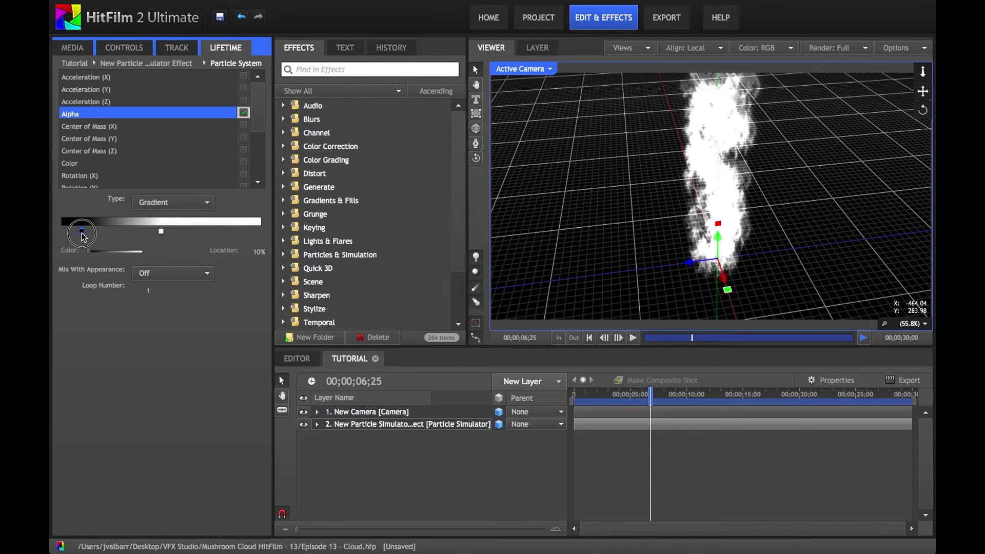
left_click(56, 233)
left_click(260, 236)
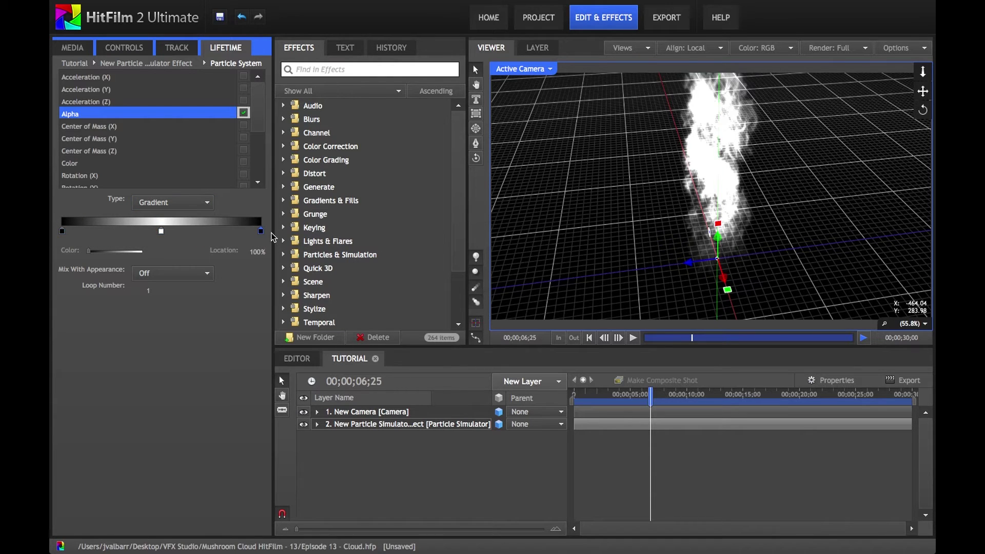
- Set the fire particles' lifetime color to a gradient with a yellow-orange stop at 11%
left_click(175, 162)
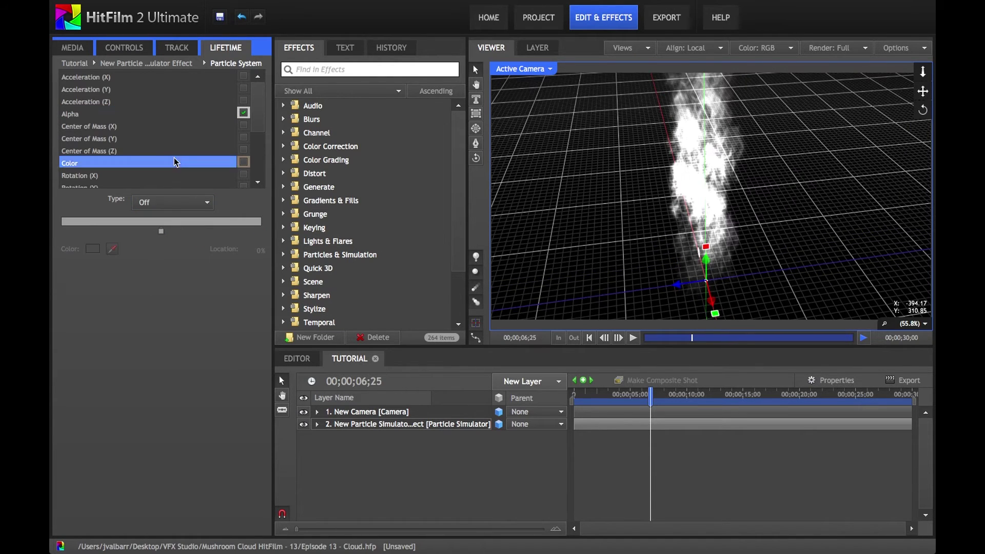
left_click(173, 204)
left_click(168, 218)
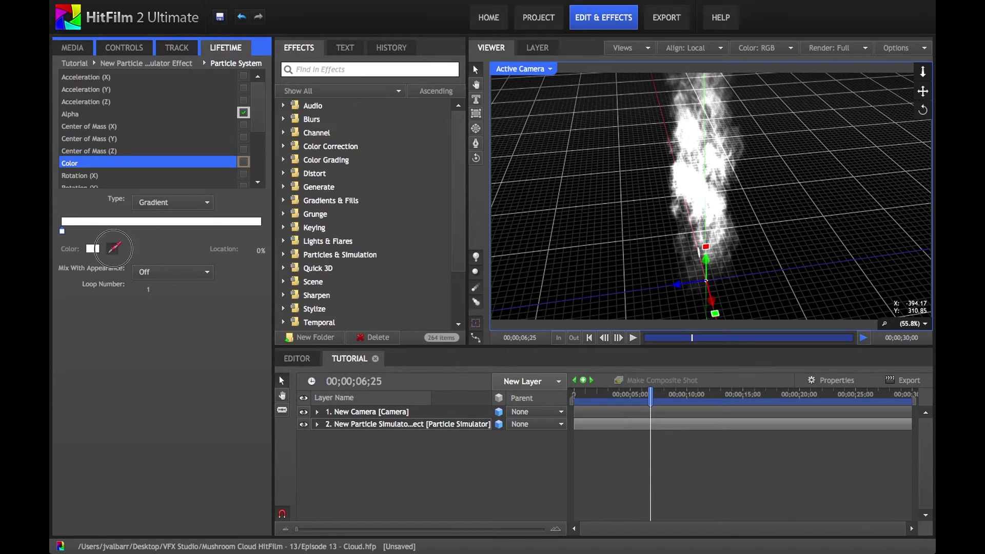
left_click(84, 231)
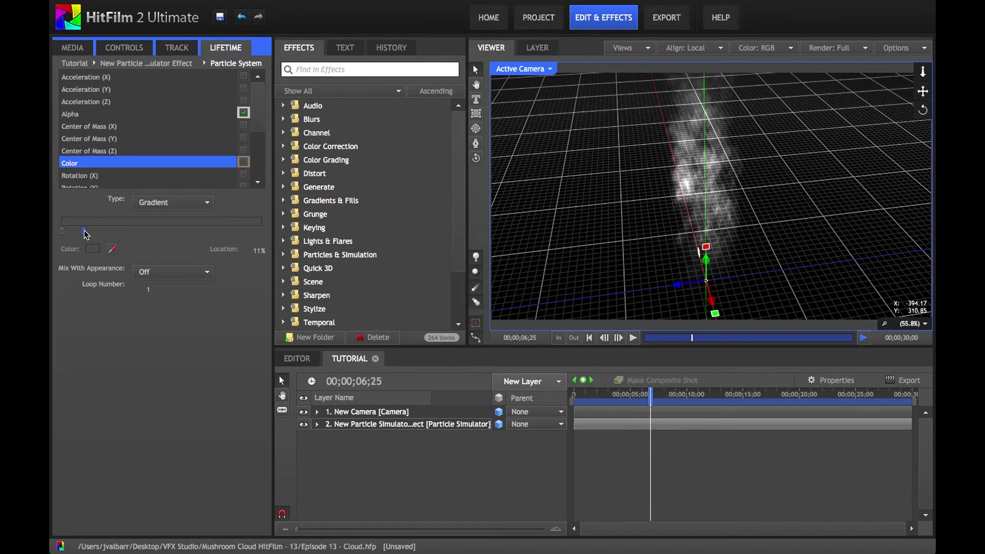
left_click(93, 249)
left_click(497, 239)
left_click(470, 262)
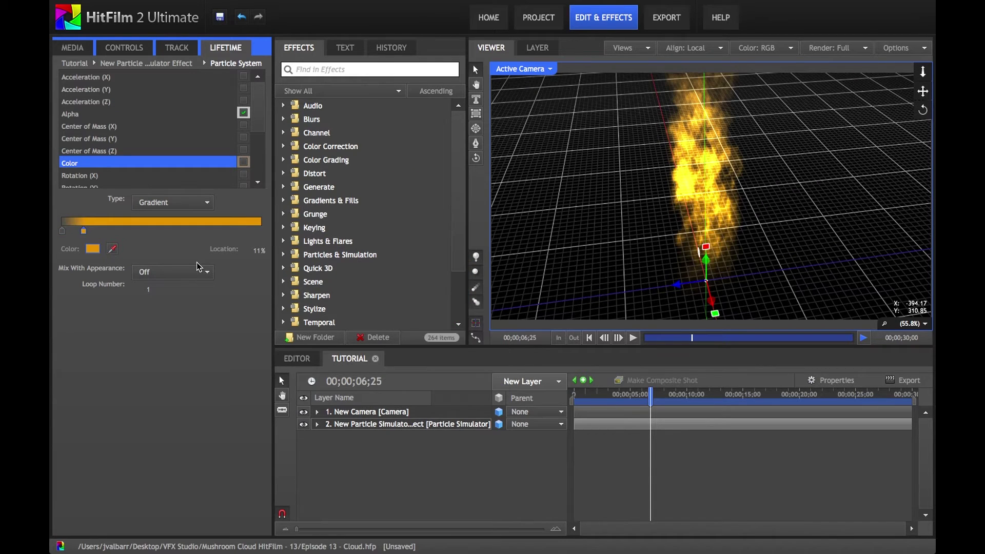
- Add a deeper orange stop at 35% to the fire's lifetime color gradient and scrub through the early frames
left_click(132, 232)
left_click(93, 248)
left_click(473, 265)
key("Return")
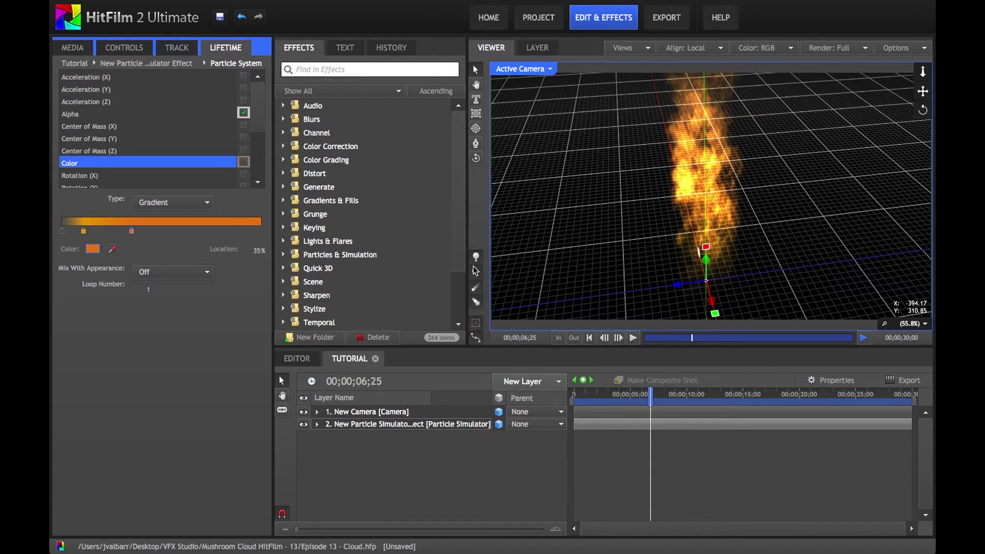
left_click_drag(605, 395, 637, 384)
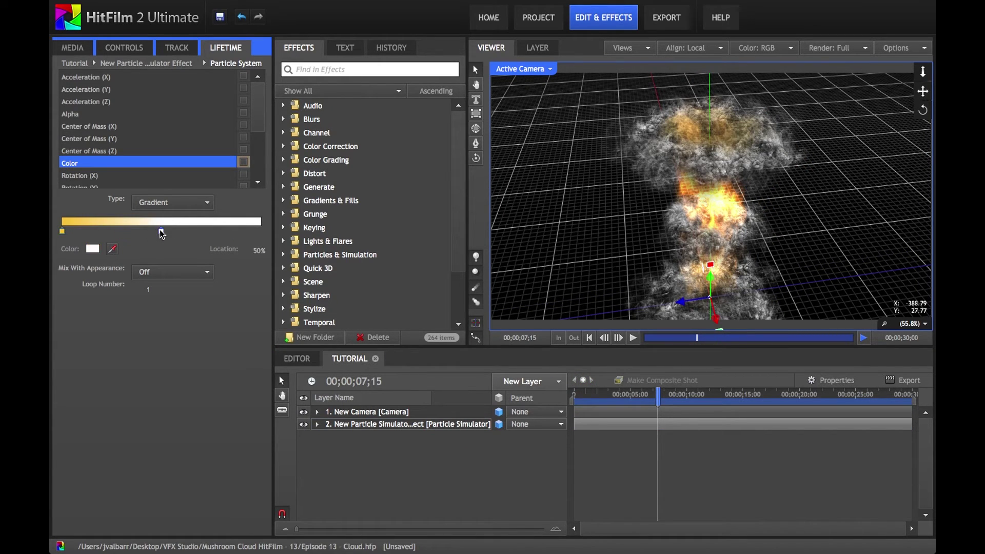
- Change the second stop of Top Smoke's lifetime color gradient to dark grey at 17% and scrub ahead to 00;00;16;22
left_click(93, 249)
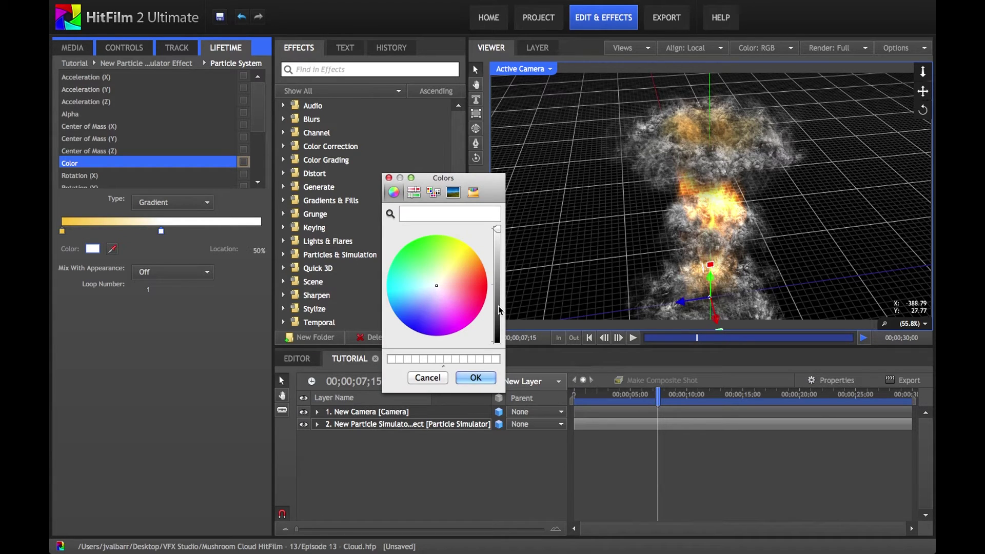
left_click_drag(498, 307, 499, 314)
key("Return")
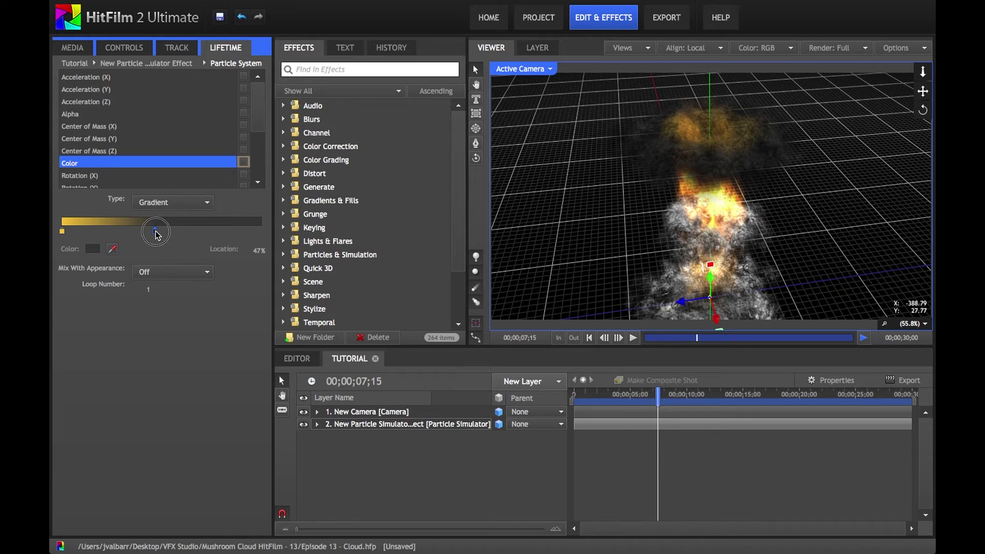
left_click_drag(157, 235, 97, 234)
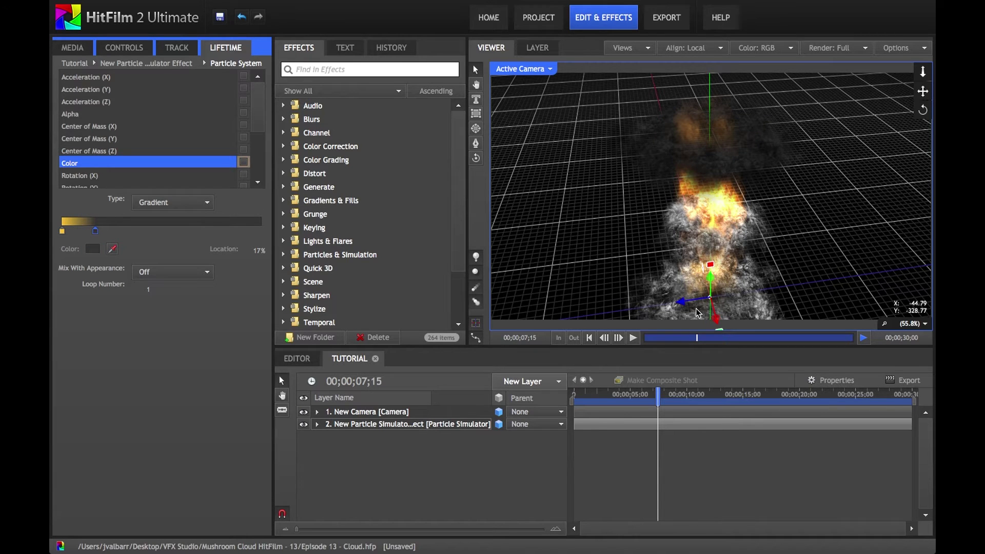
left_click_drag(659, 393, 762, 386)
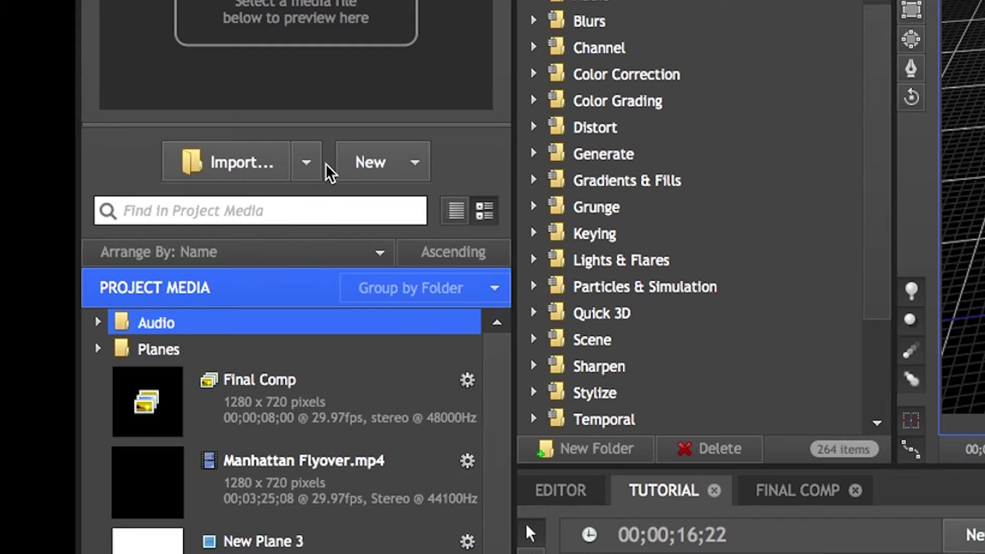
- Import the composite shot Track.hfcs from the Mushroom Cloud HitFilm - 13 folder inside VFX Studio on the Desktop
left_click(318, 165)
left_click(362, 329)
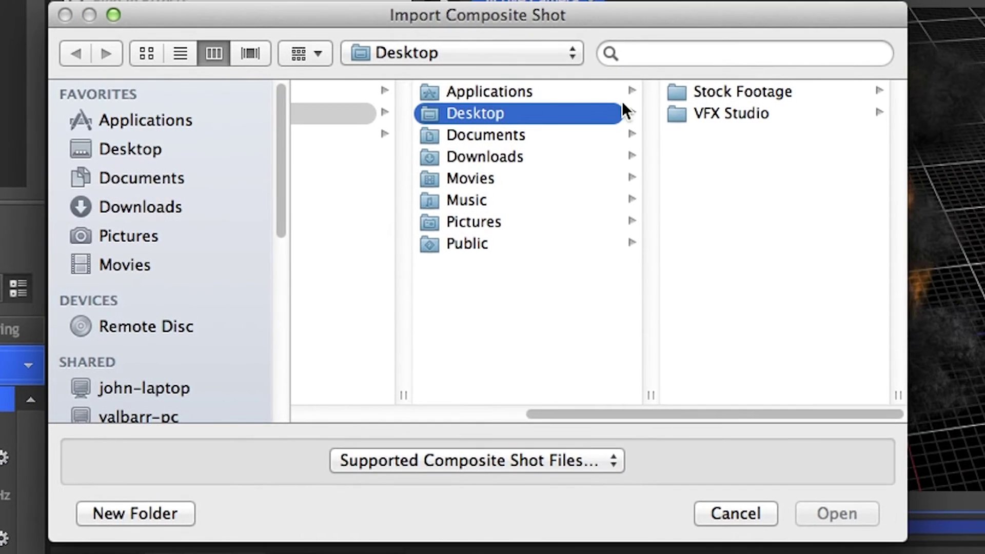
left_click(675, 113)
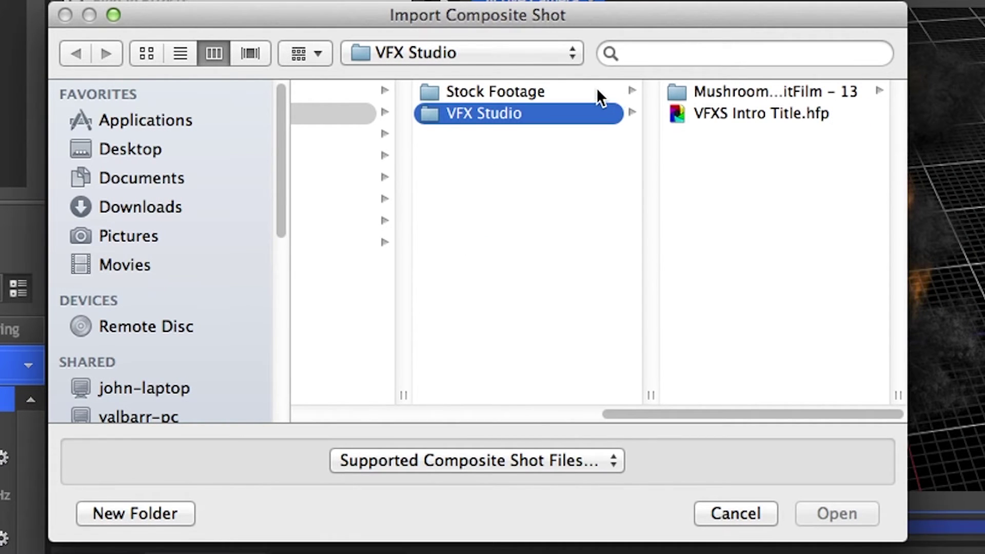
left_click(688, 91)
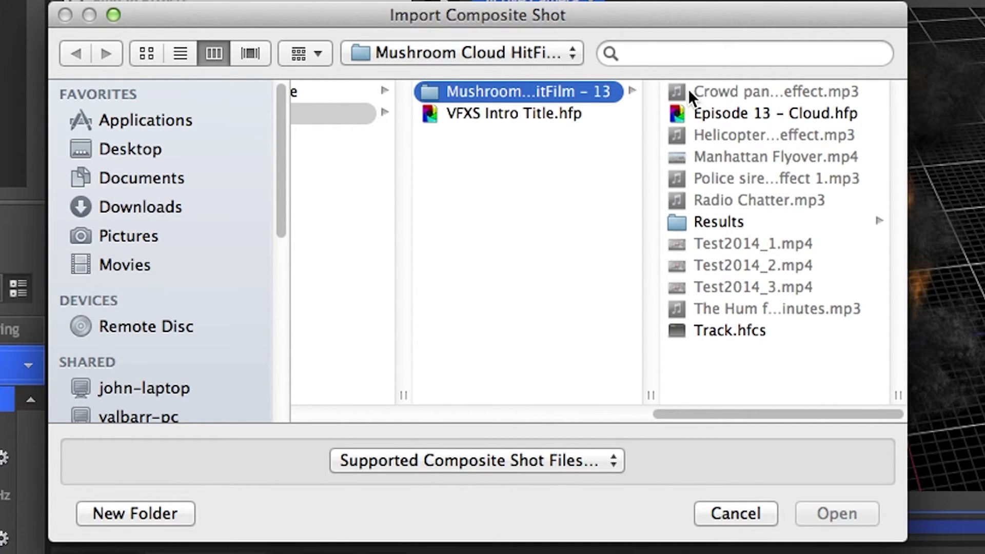
left_click(736, 216)
double_click(519, 329)
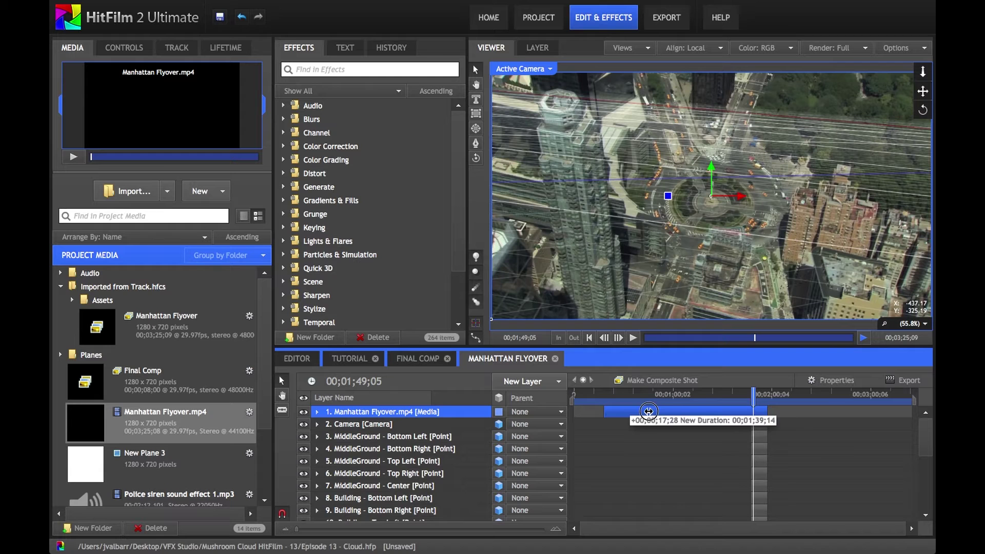
- Shift all layers of the imported Manhattan Flyover composite shot together to the start of its timeline and set the time to 00;00;00;13
left_click_drag(649, 411, 674, 414)
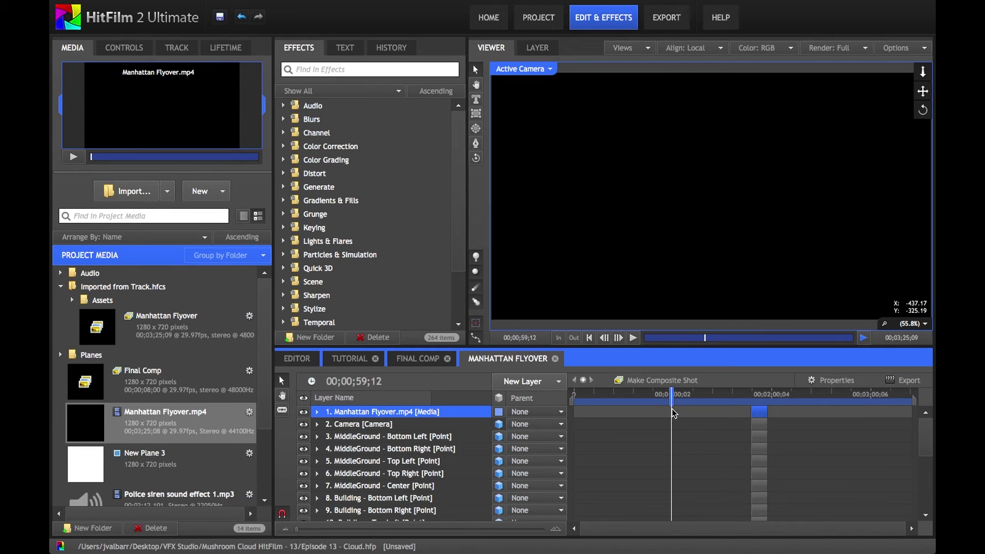
key("super+a")
left_click_drag(760, 415, 587, 410)
left_click(590, 393)
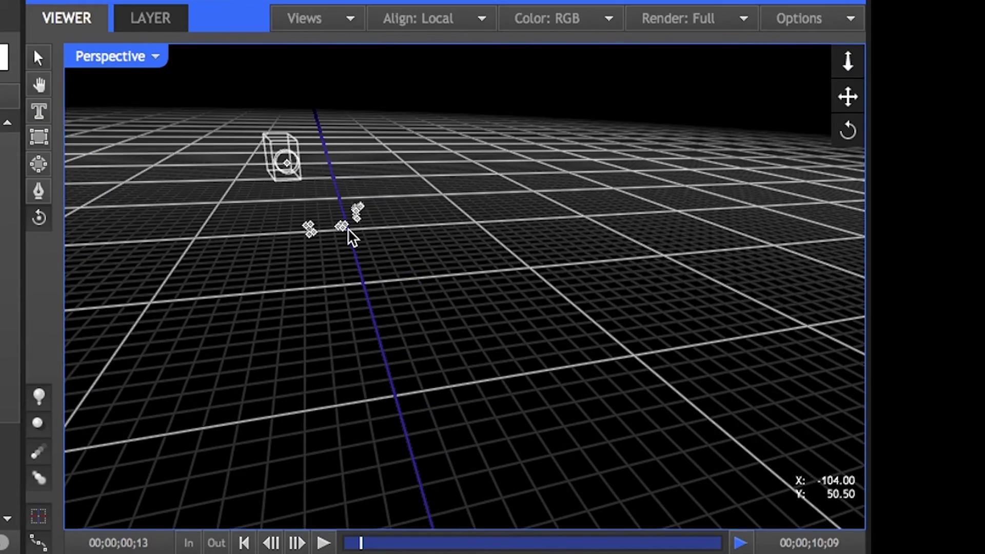
- Examine the tracked points in Perspective view, and paste the particle simulator layer into Manhattan Flyover, starting it at the beginning of the timeline
left_click_drag(352, 231, 840, 195)
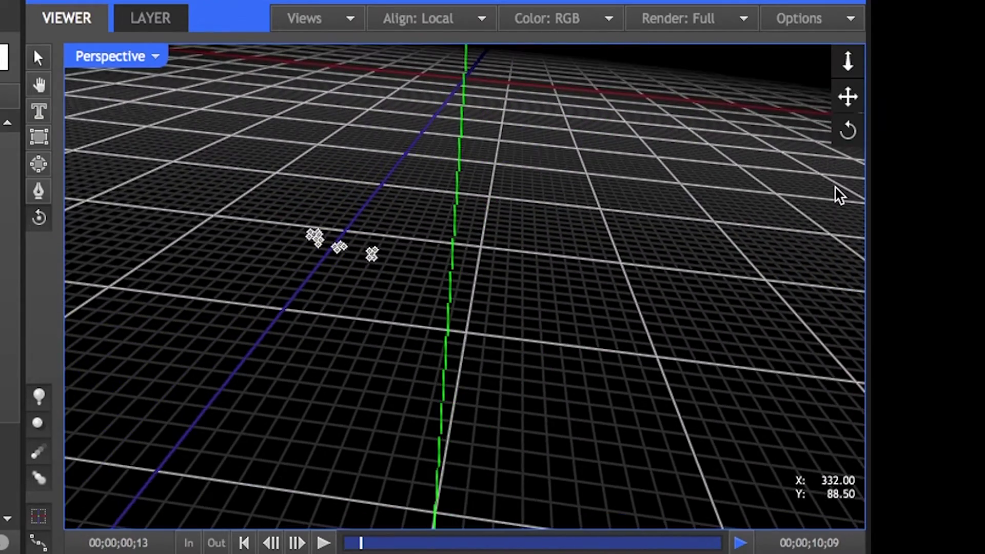
left_click_drag(846, 67, 846, 51)
left_click_drag(843, 92, 827, 103)
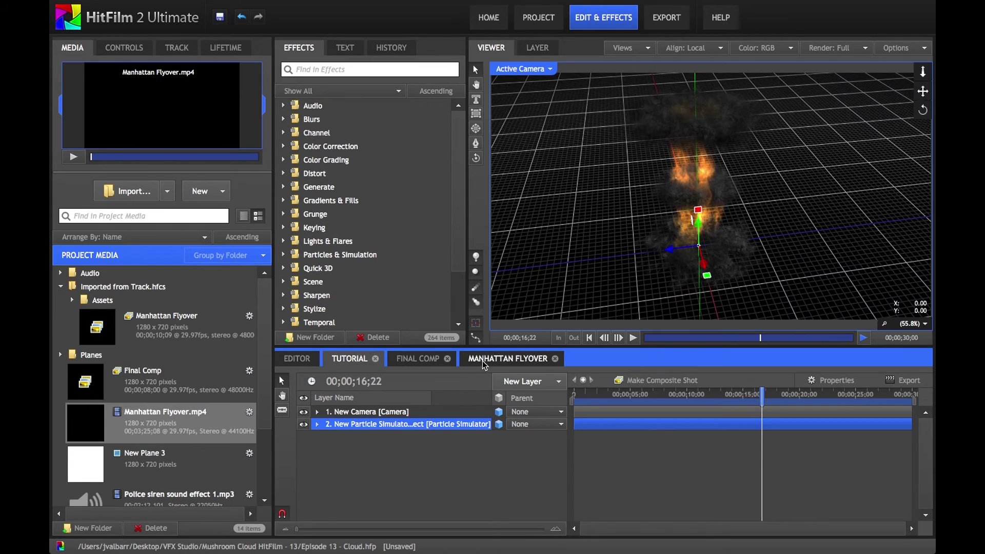
left_click(482, 359)
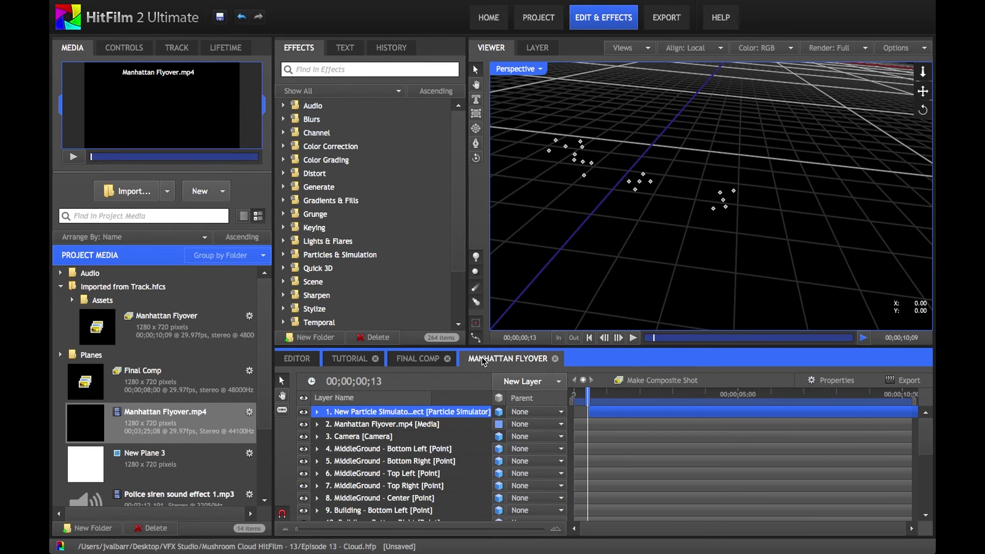
left_click_drag(590, 413, 572, 412)
- Select the MiddleGround - Center tracking point in the 3D view and copy its Position property
left_click(476, 158)
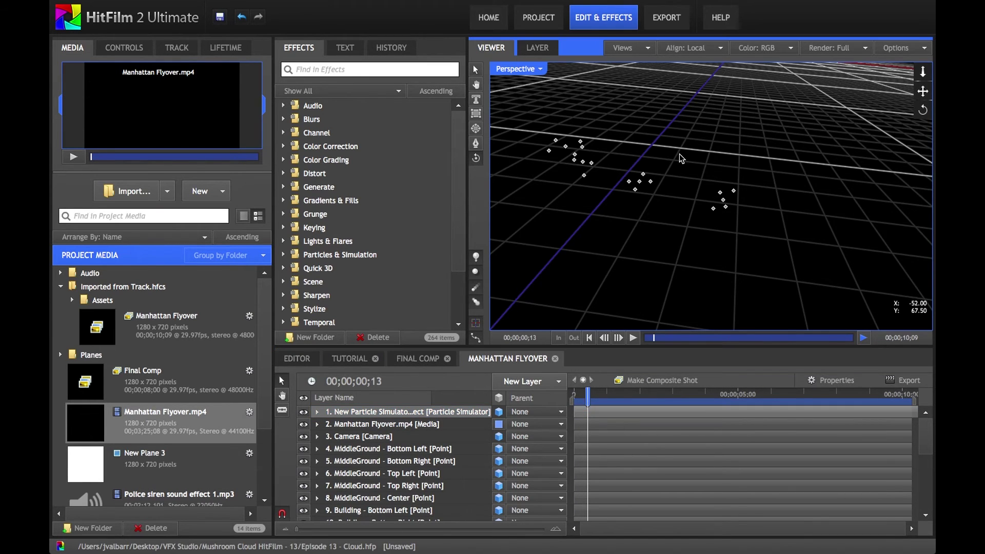
left_click_drag(679, 154, 503, 111)
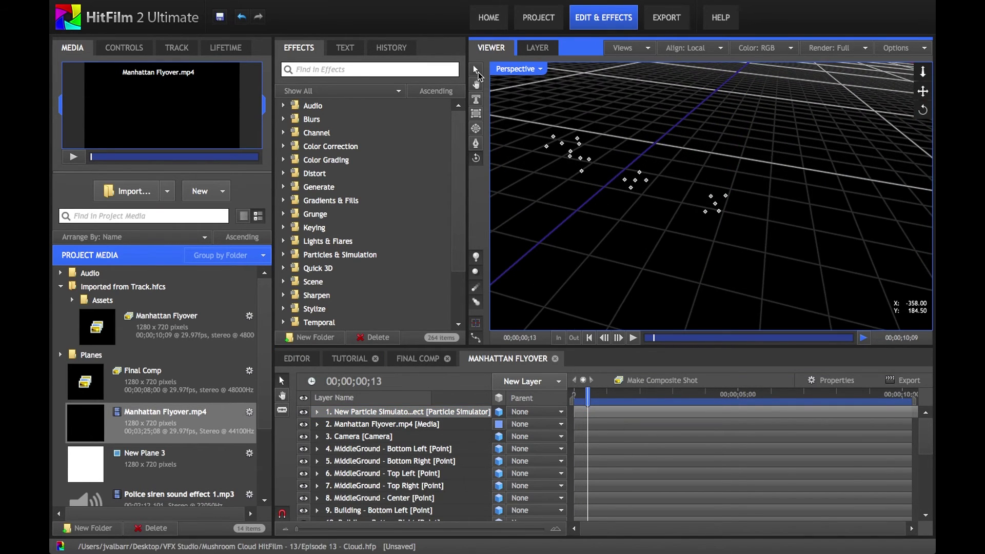
left_click(635, 179)
left_click(149, 51)
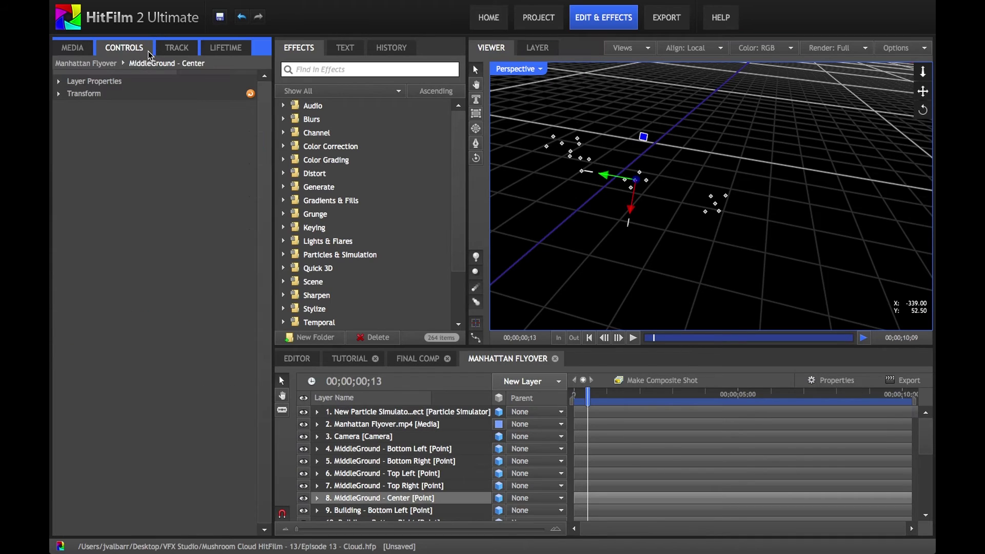
left_click(59, 94)
left_click(97, 119)
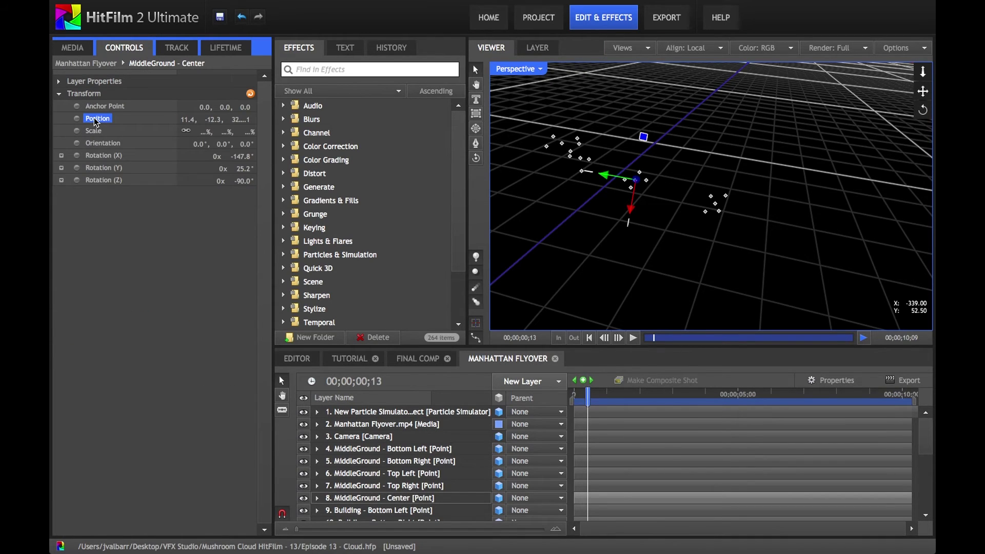
- Paste the copied position onto the particle simulator layer and reduce its scale so the cloud fits around the tracked points
left_click(372, 413)
left_click(59, 94)
left_click(103, 132)
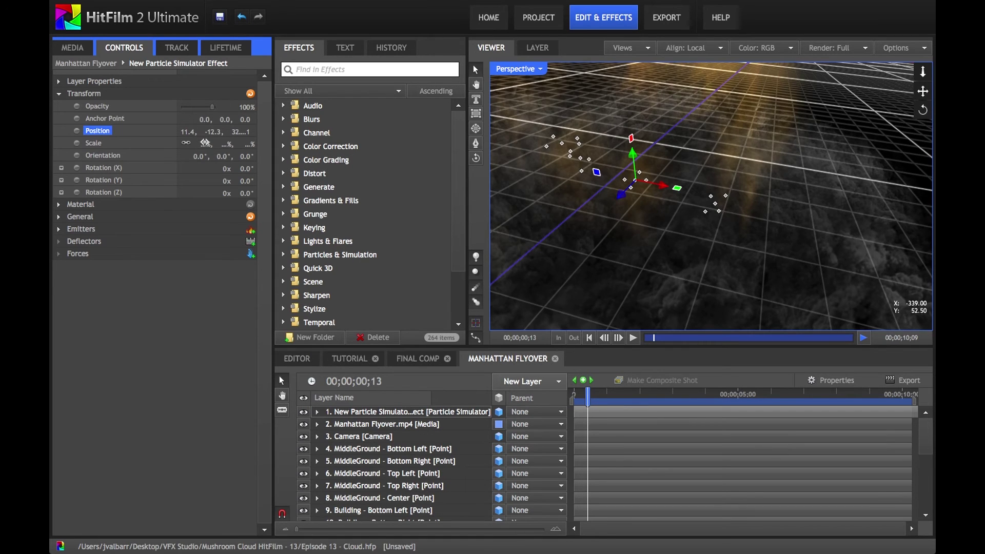
left_click(205, 143)
- View the shot through the Active Camera without the 3D grid and scrub ahead to 00;00;07;13
left_click(518, 68)
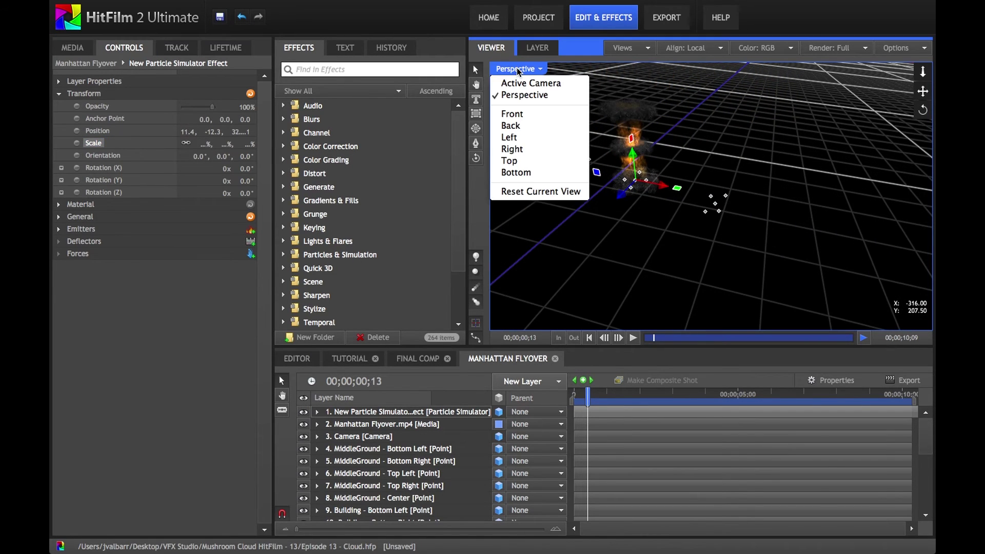
left_click(521, 83)
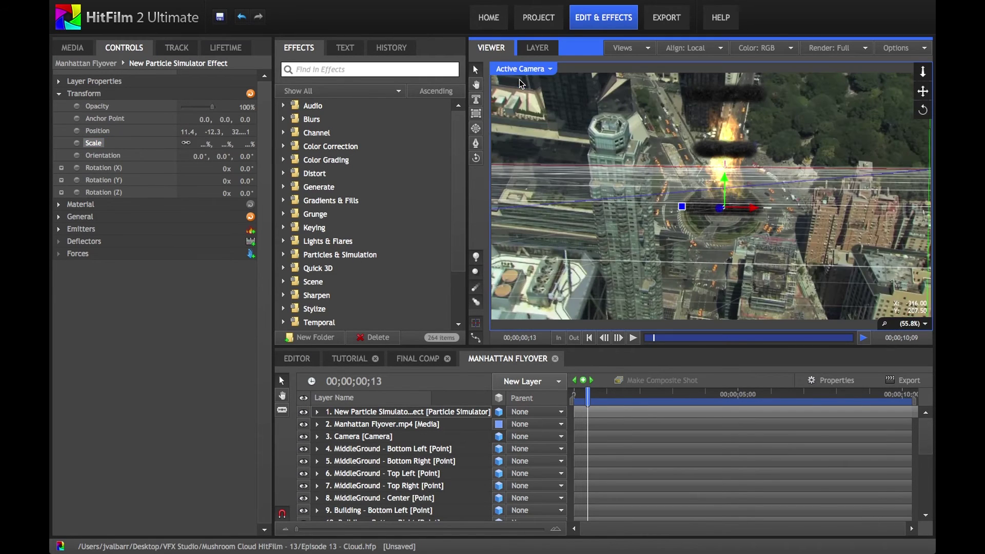
left_click(477, 323)
left_click_drag(587, 402, 818, 393)
- Tilt the particle simulator to match the city ground, with a Z orientation of 14.8°, enlarge its scale and scrub through the shot
left_click(727, 180)
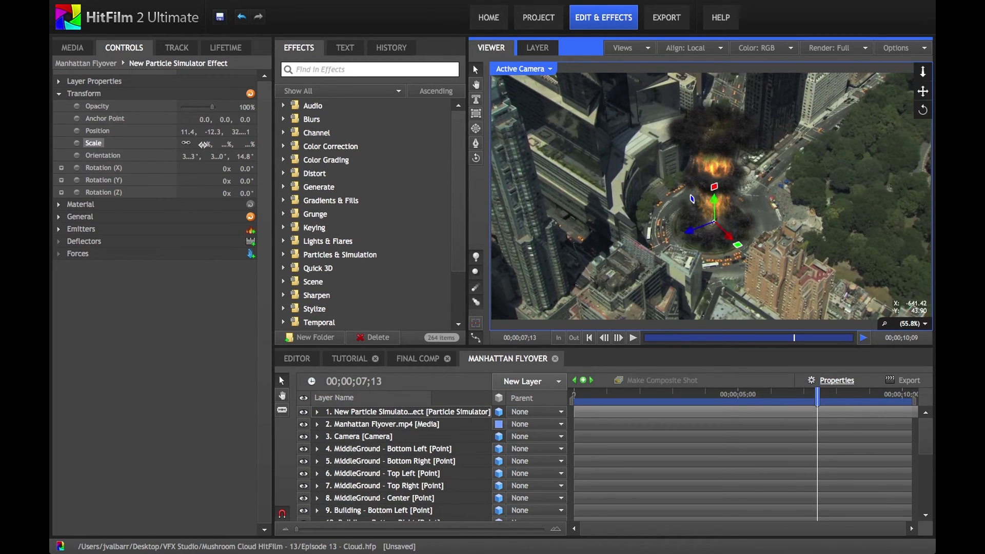
left_click(206, 144)
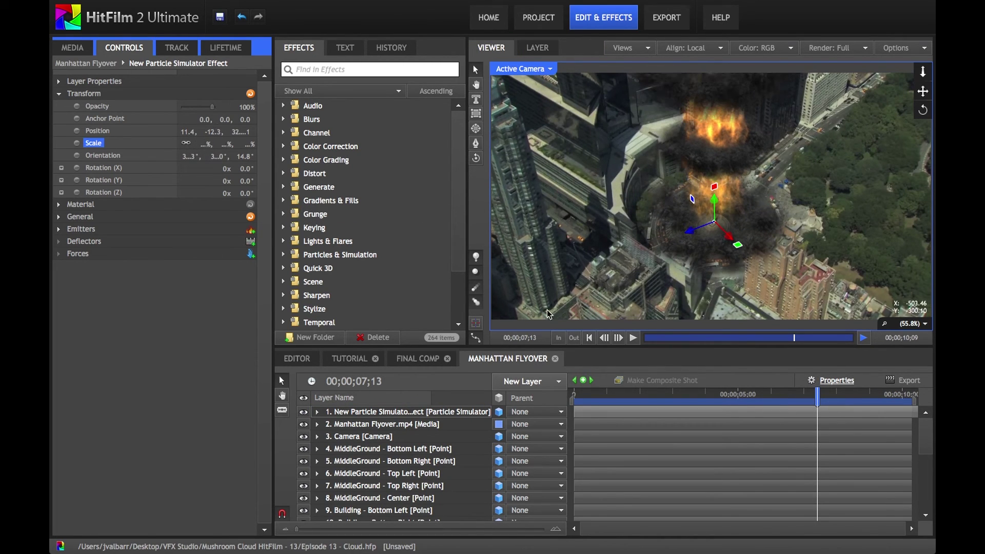
left_click_drag(590, 395, 754, 367)
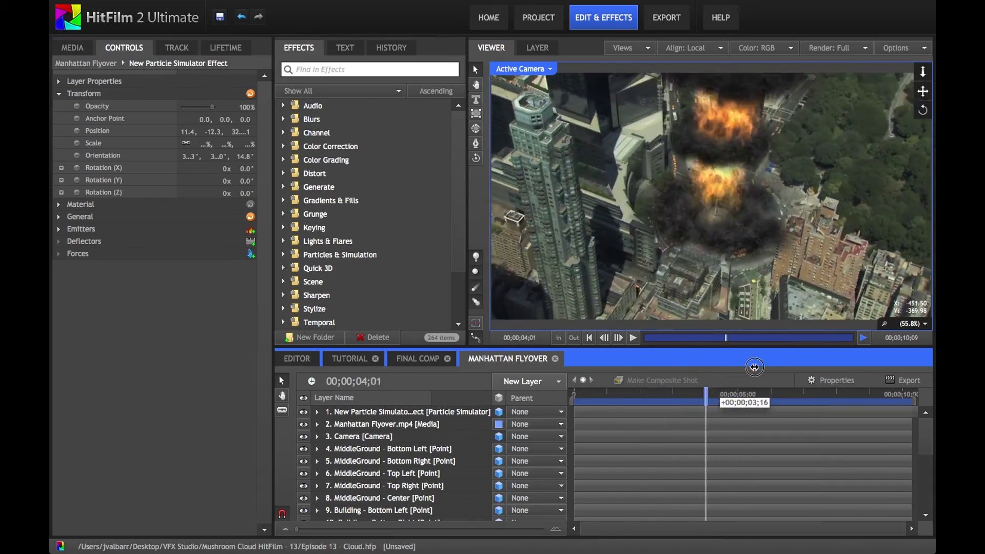